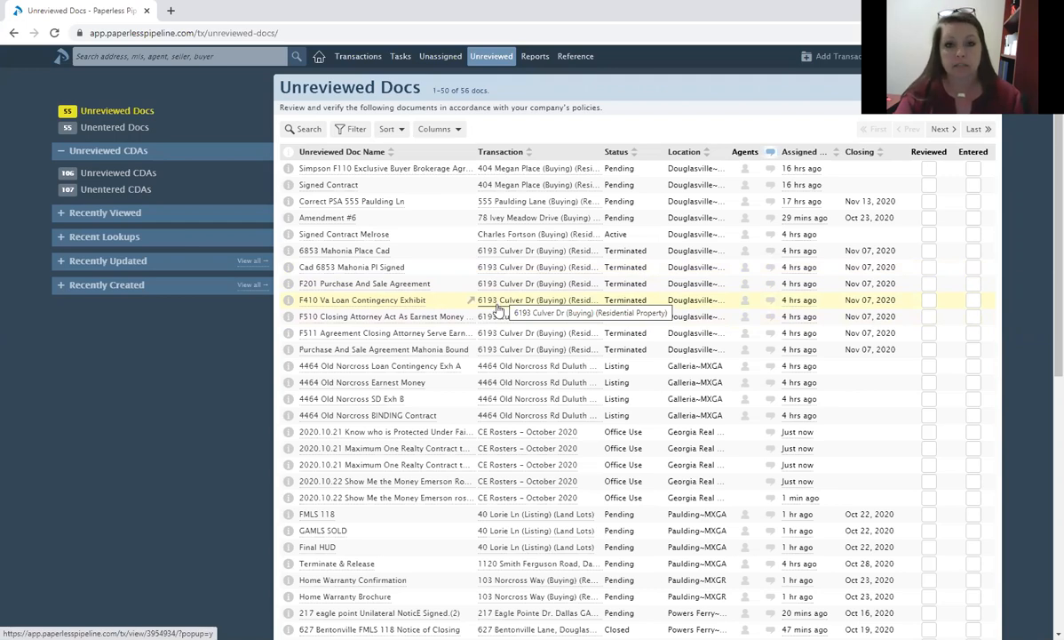
On a new Add Transaction form, pick Paulding~MXGR from the Location list.
left_click(824, 58)
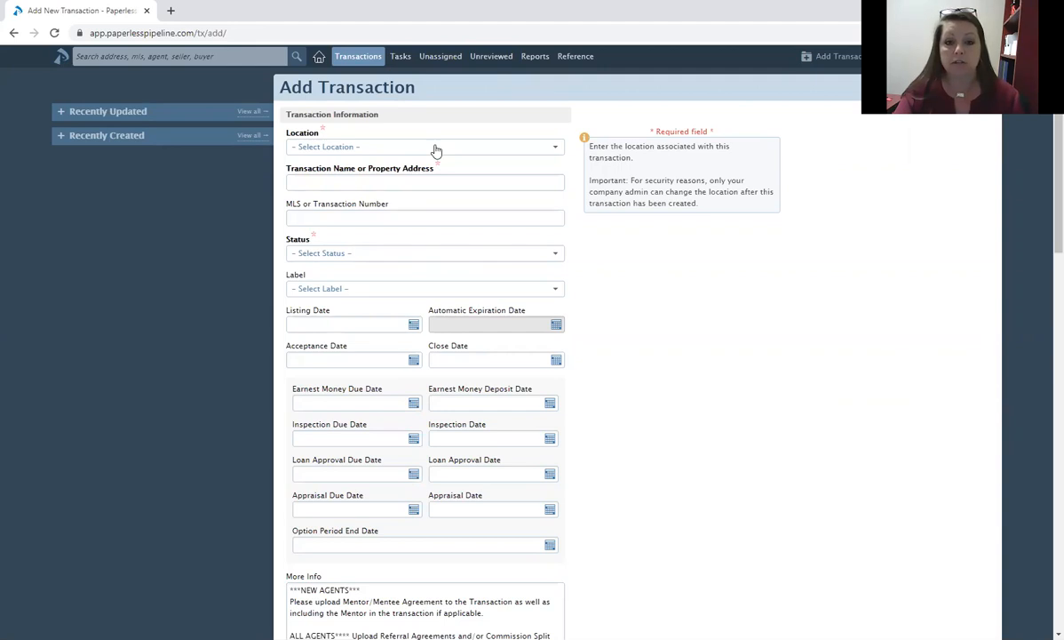
left_click(436, 148)
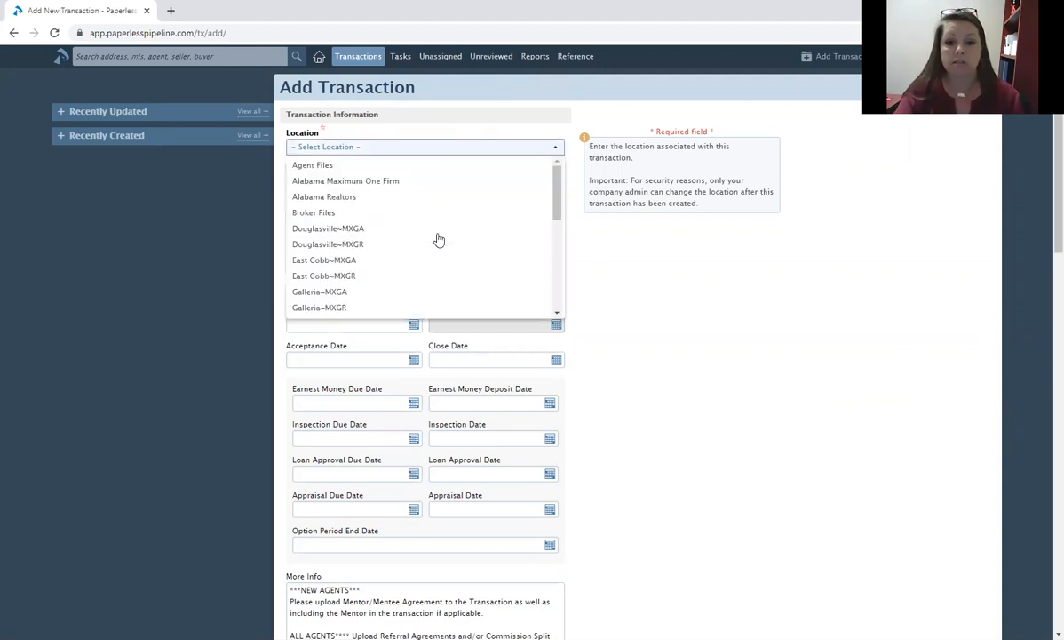
scroll(439, 238, "down", 3)
scroll(343, 219, "down", 1)
left_click(346, 213)
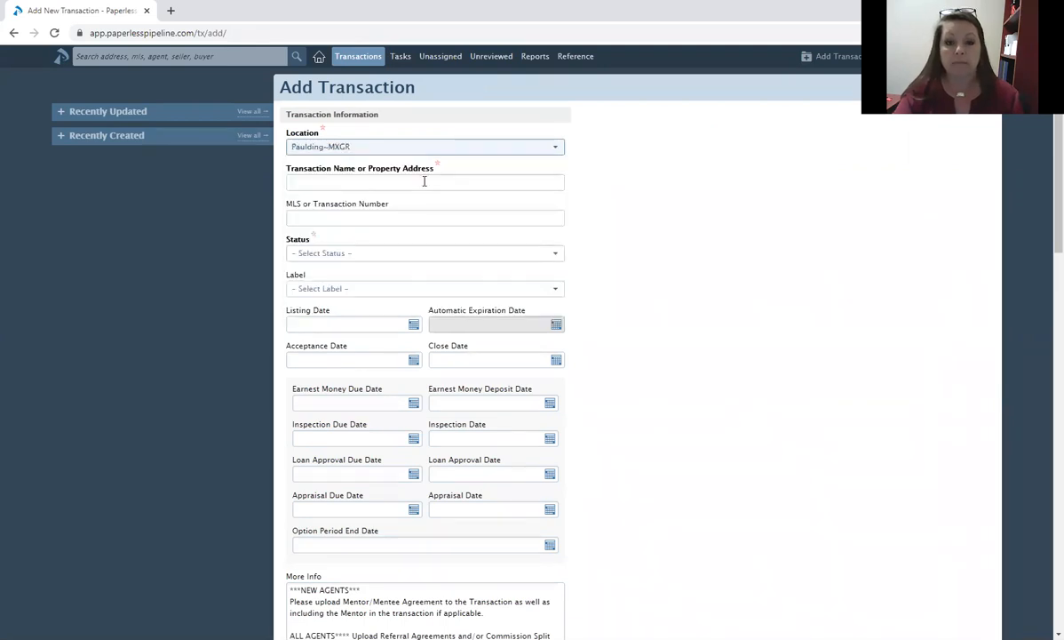
left_click(427, 179)
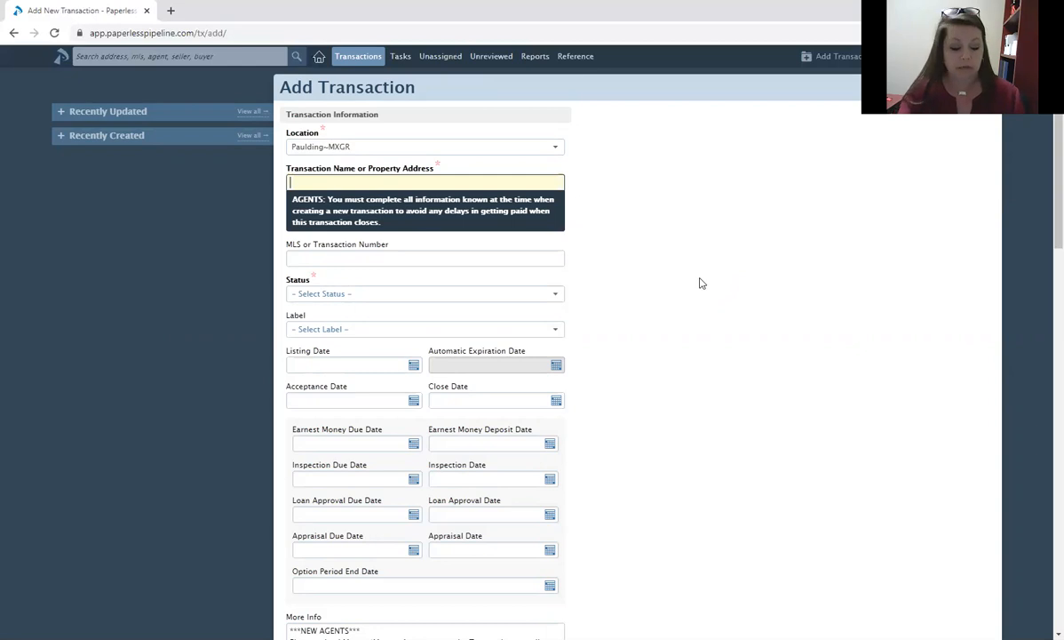
Enter '123 Main Street' as the transaction name and 6789999 as the MLS number.
type("123 Mai")
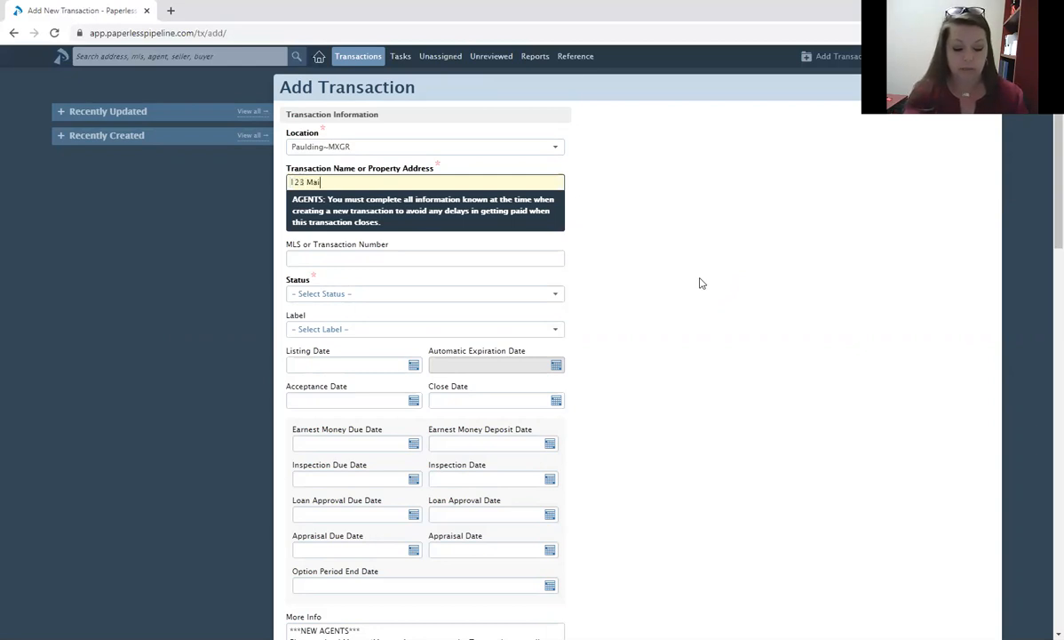
type("n Street")
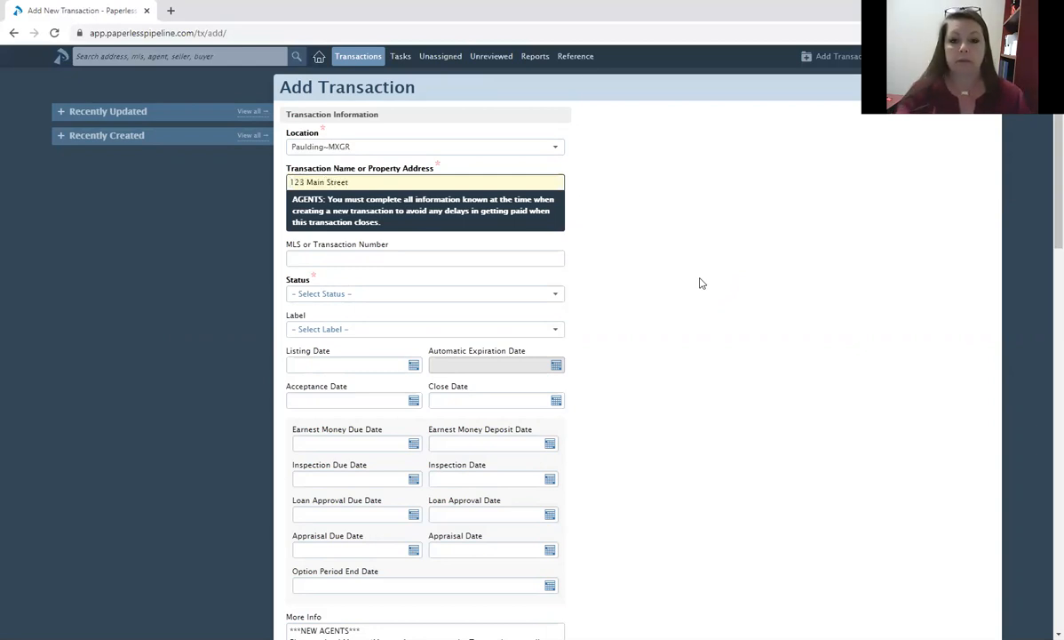
left_click(364, 249)
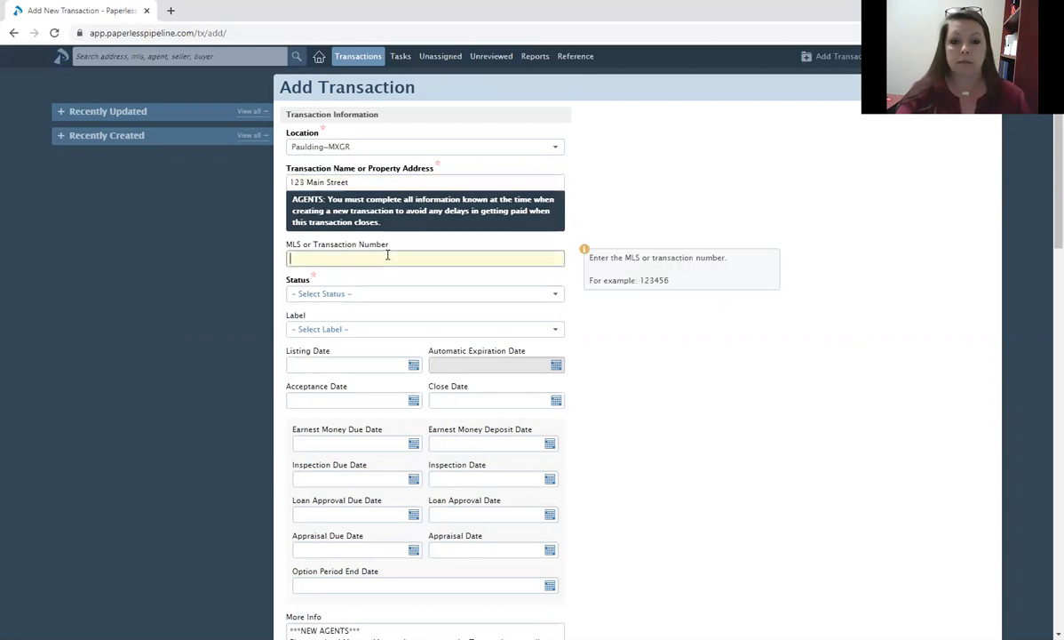
left_click(344, 174)
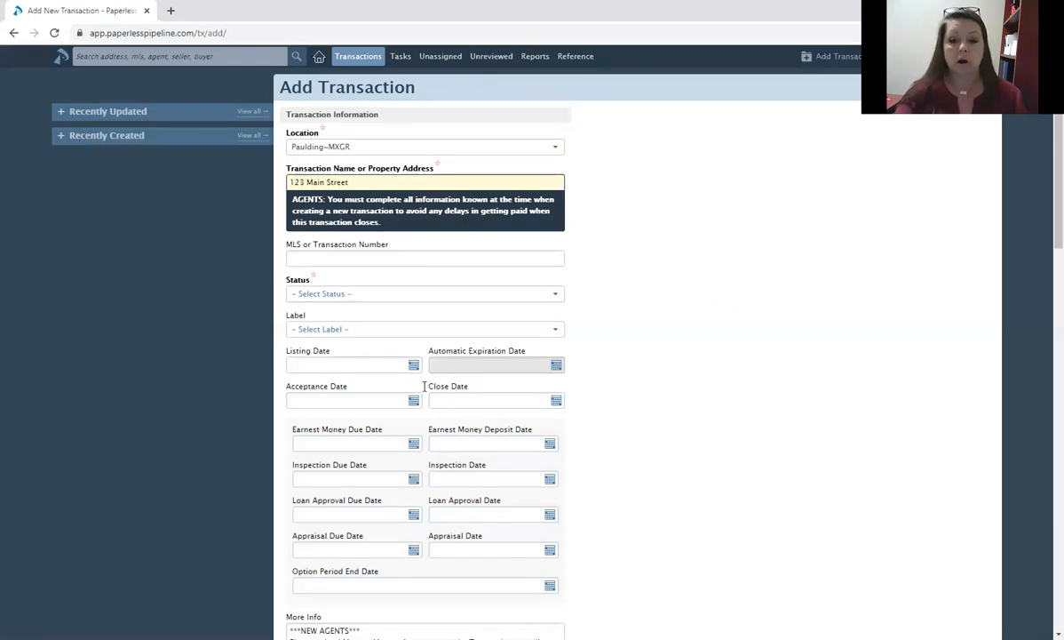
left_click(356, 261)
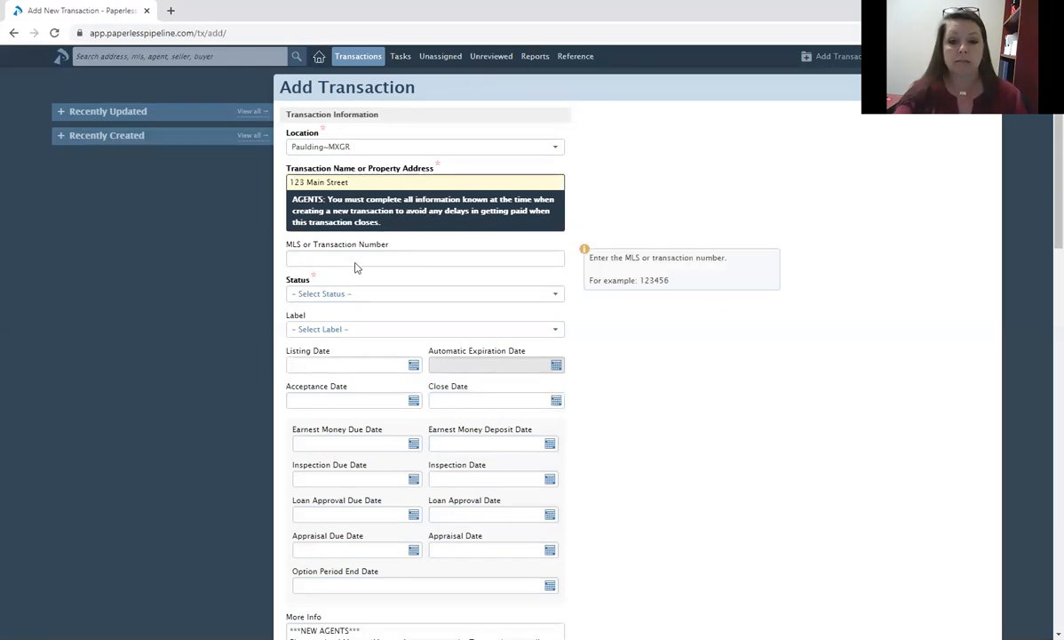
key("Tab")
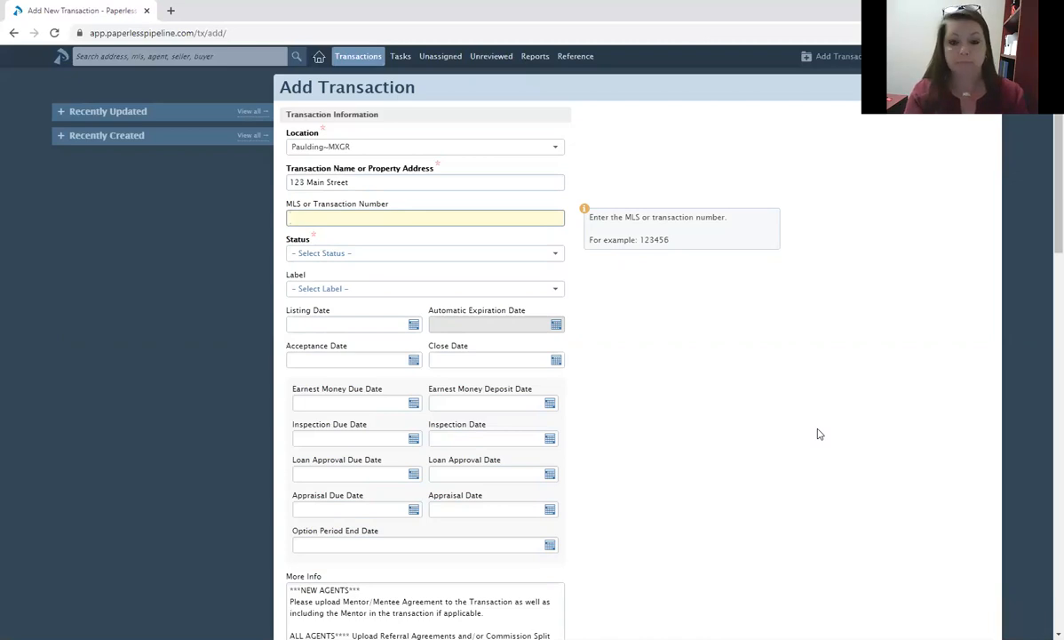
type("6789999")
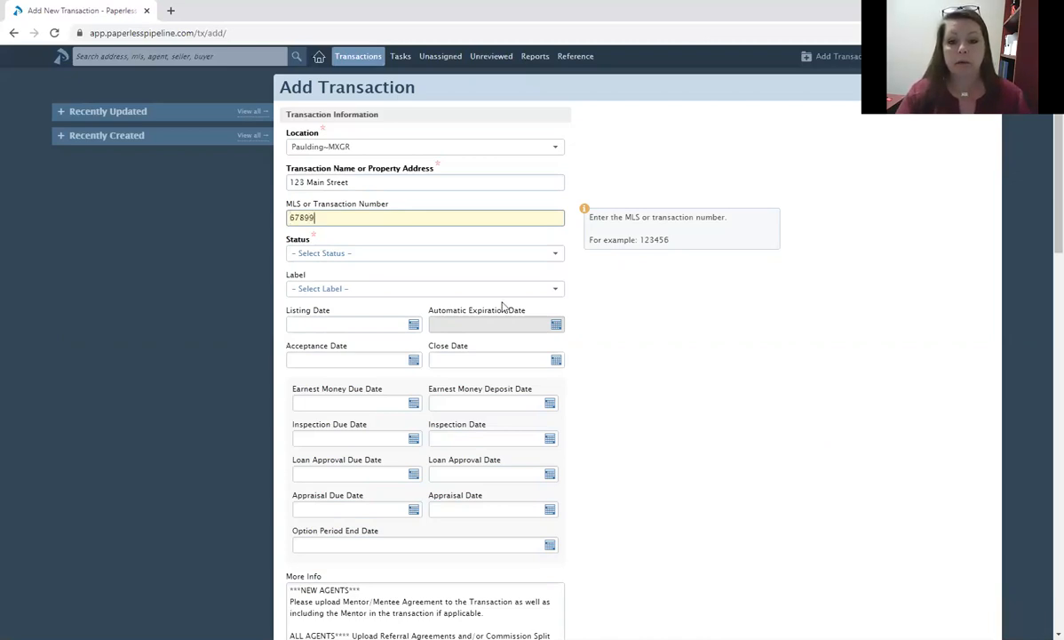
left_click(389, 255)
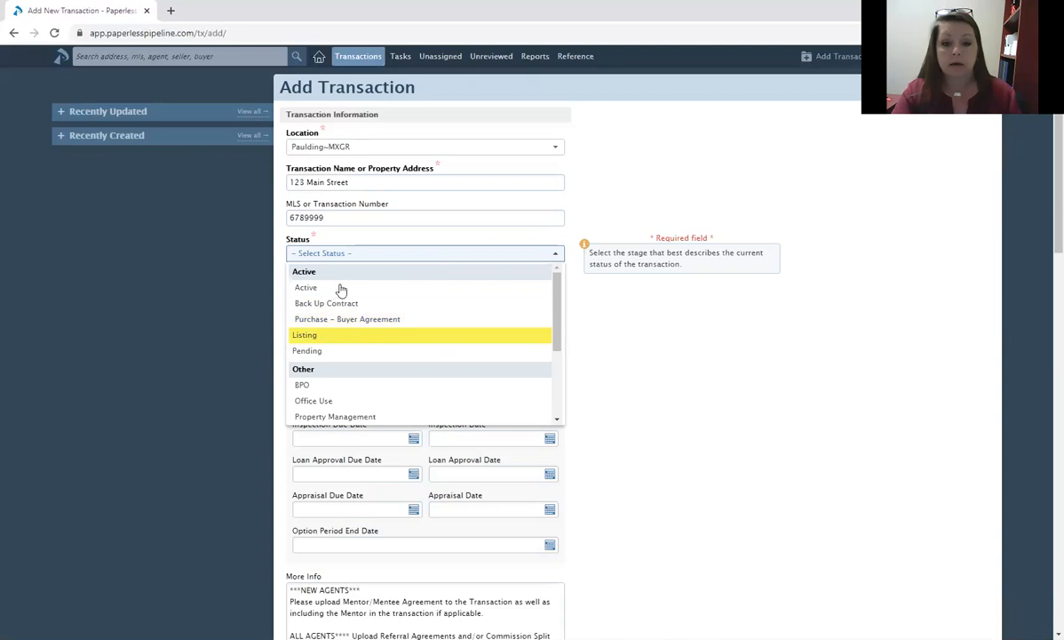
Set the status to Listing, then open and dismiss the Automatic Expiration Date calendar.
left_click(330, 333)
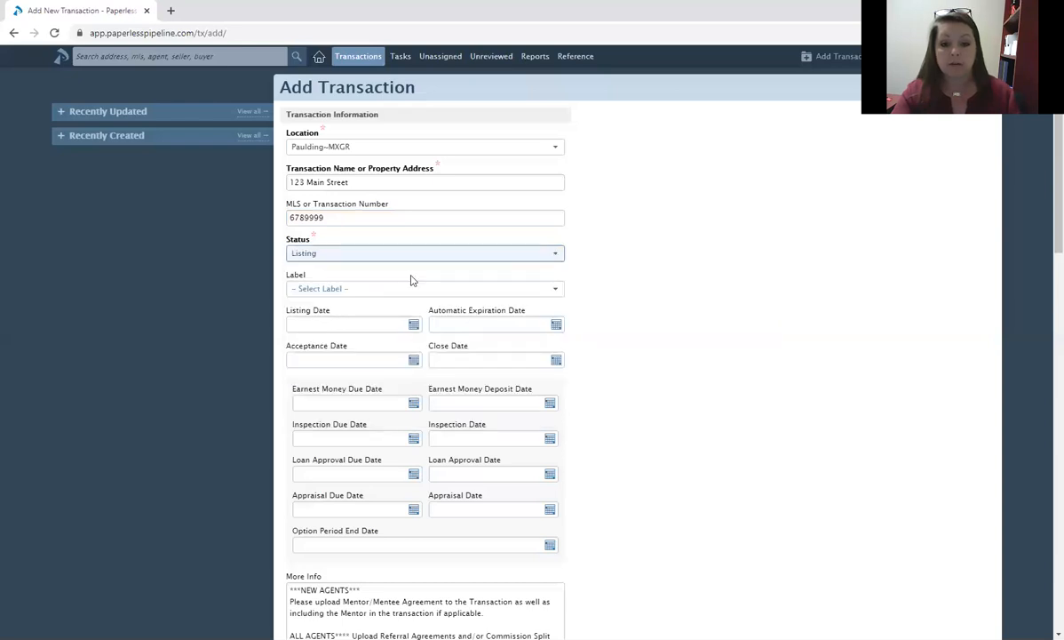
mouse_move(491, 322)
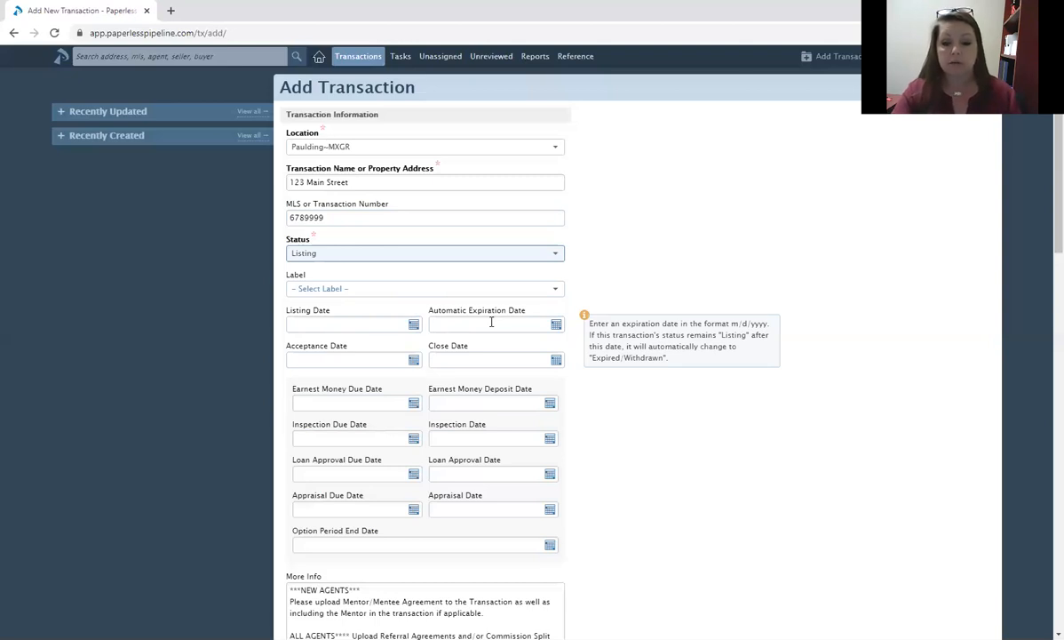
left_click(491, 322)
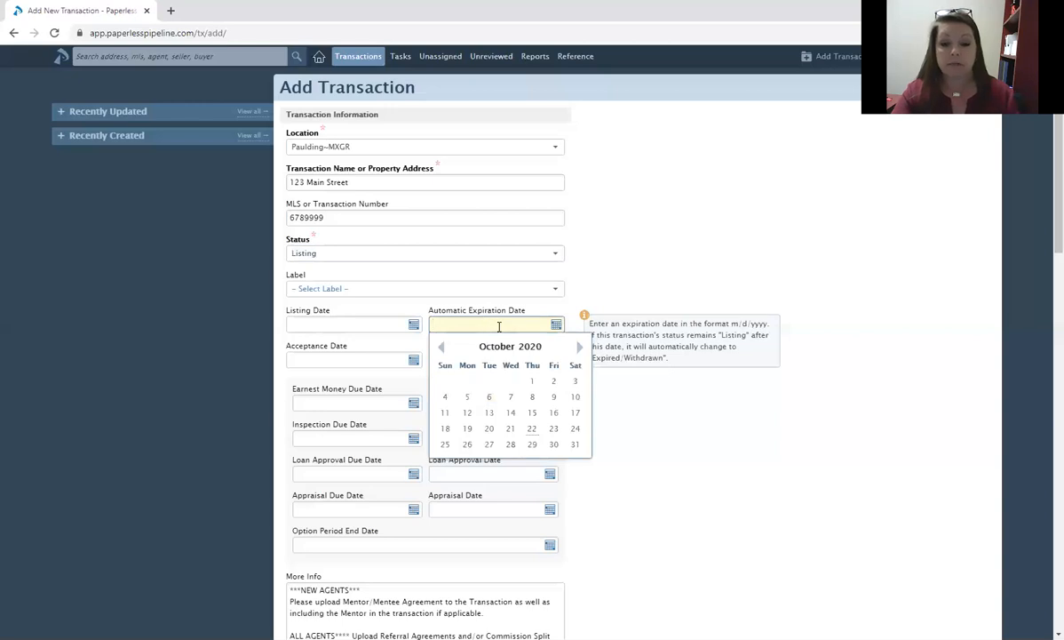
left_click(728, 426)
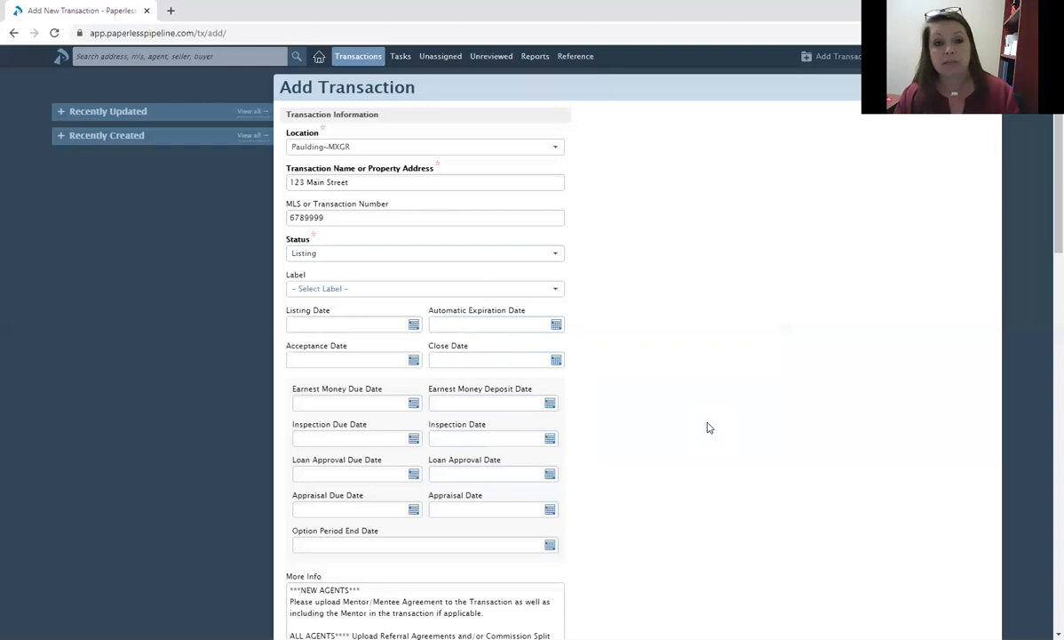
Switch the status to Active, then back to Listing.
left_click(434, 258)
left_click(410, 284)
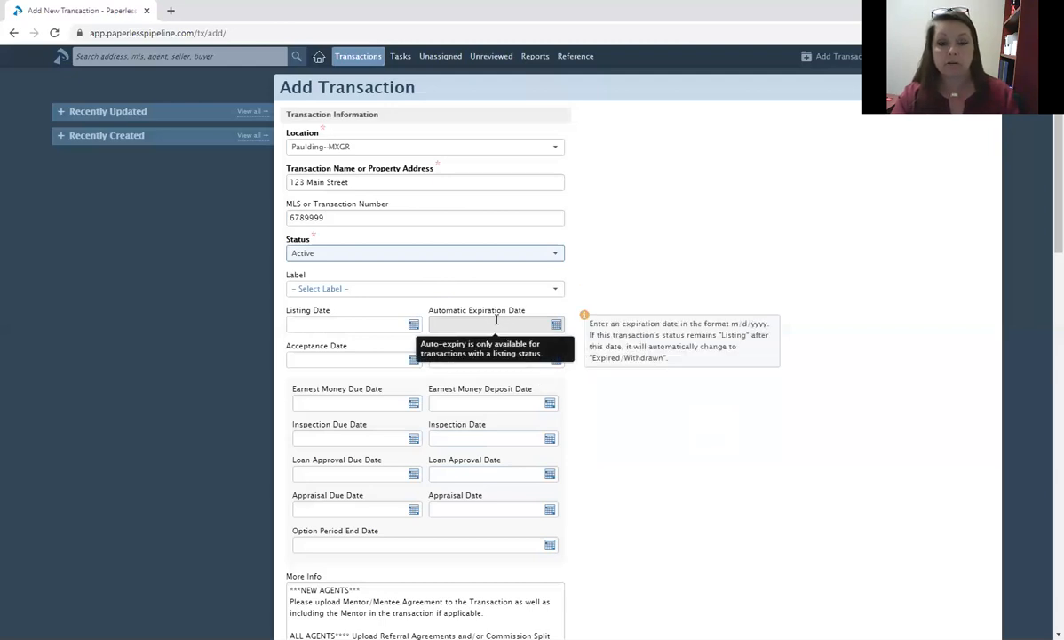
left_click(424, 257)
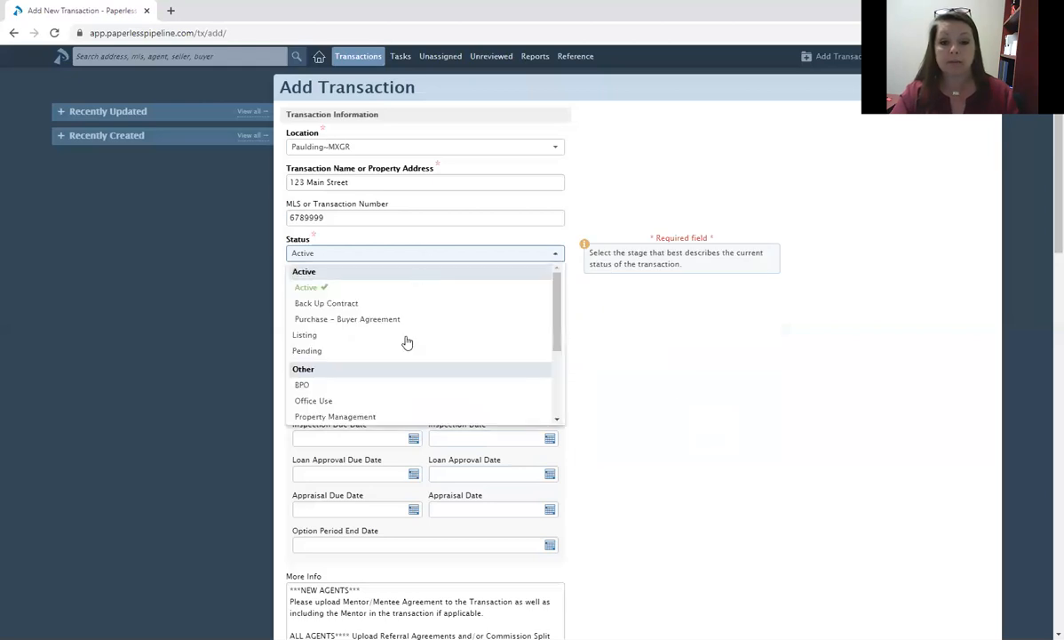
key("Return")
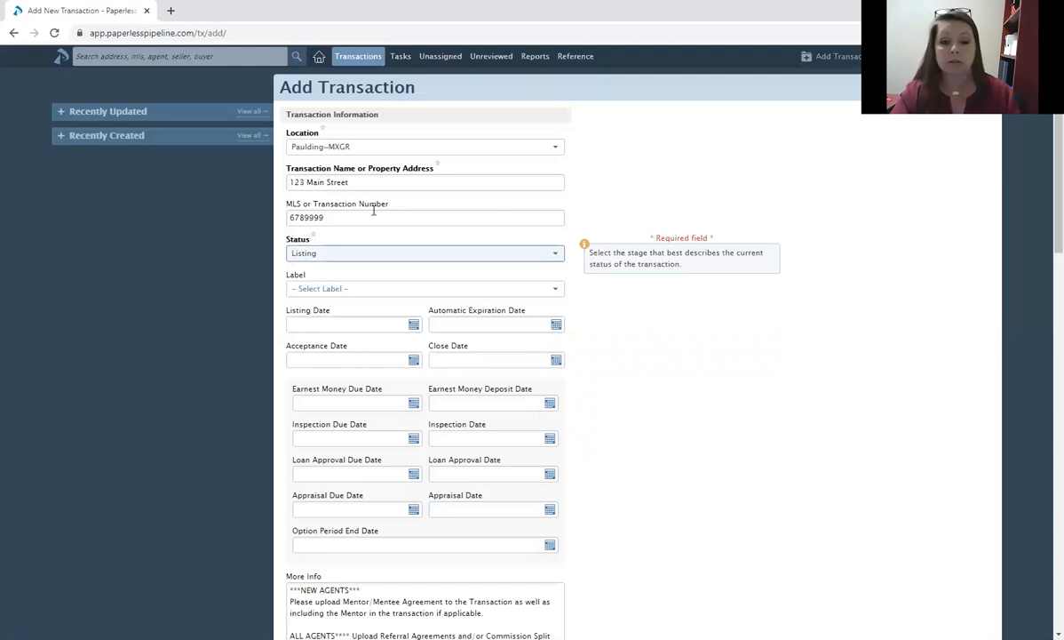
mouse_move(503, 327)
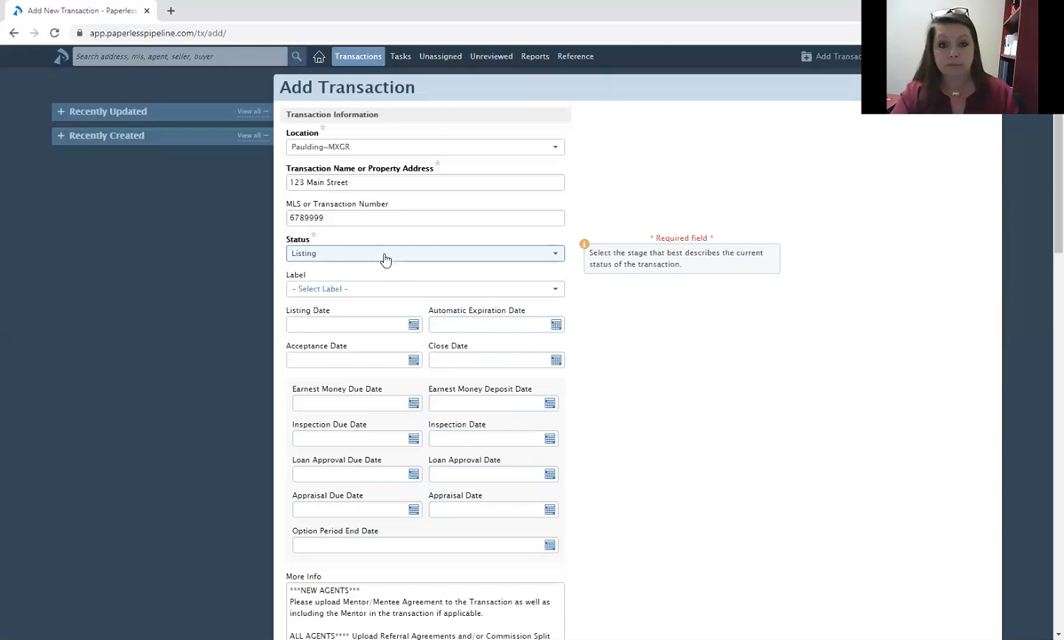
left_click(383, 256)
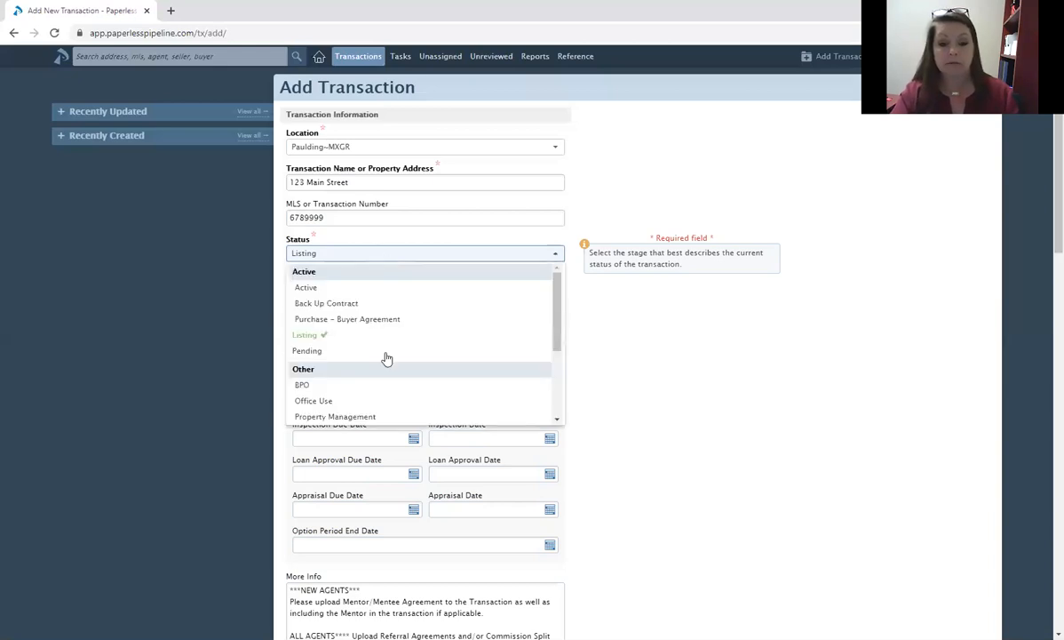
Set the status to Pending and the label to Residential Property.
left_click(386, 352)
left_click(361, 291)
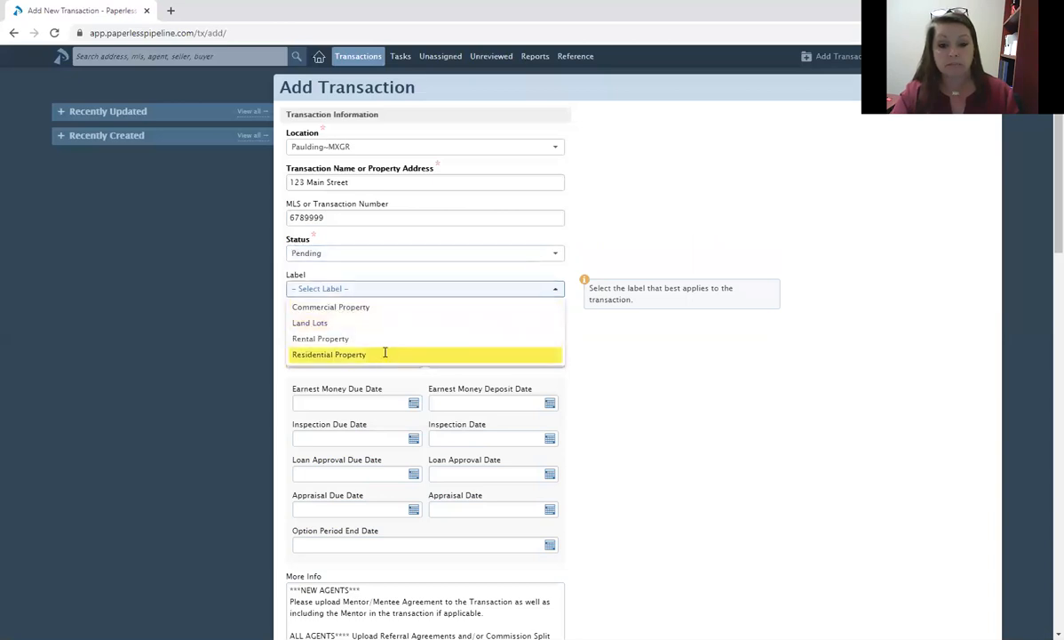
left_click(385, 353)
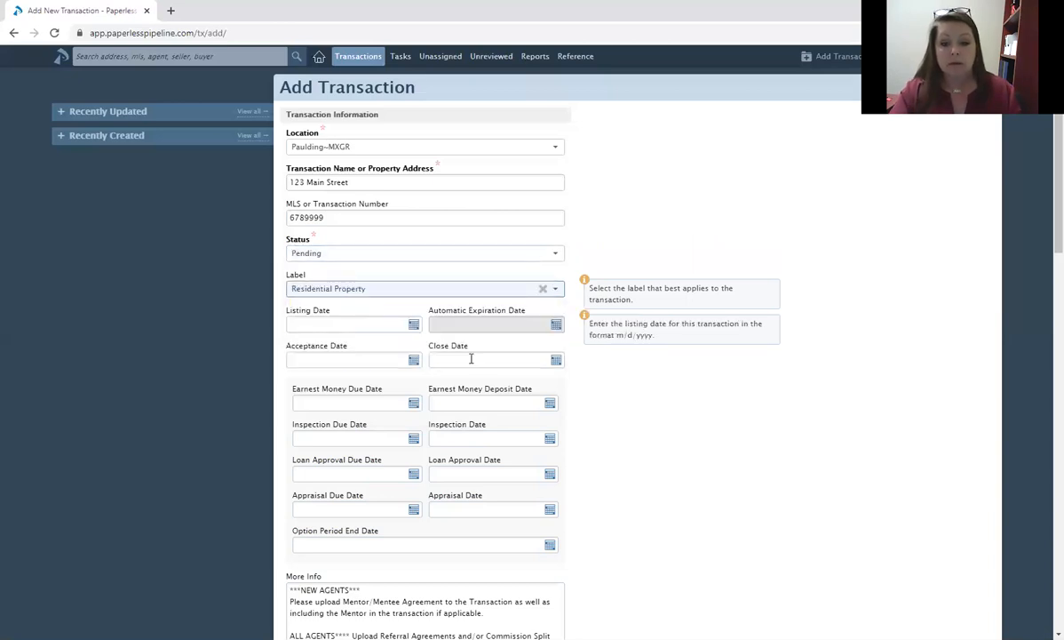
Set the Close Date to 11/27/2020 and the Acceptance Date to 10/22/2020.
left_click(470, 359)
left_click(579, 382)
left_click(552, 465)
left_click(341, 323)
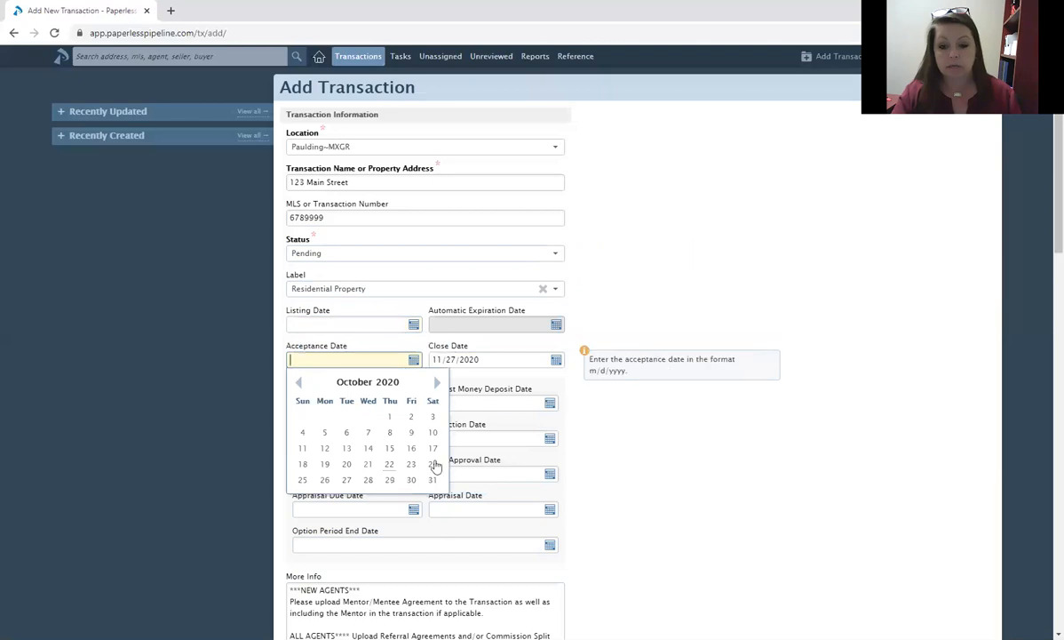
left_click(389, 464)
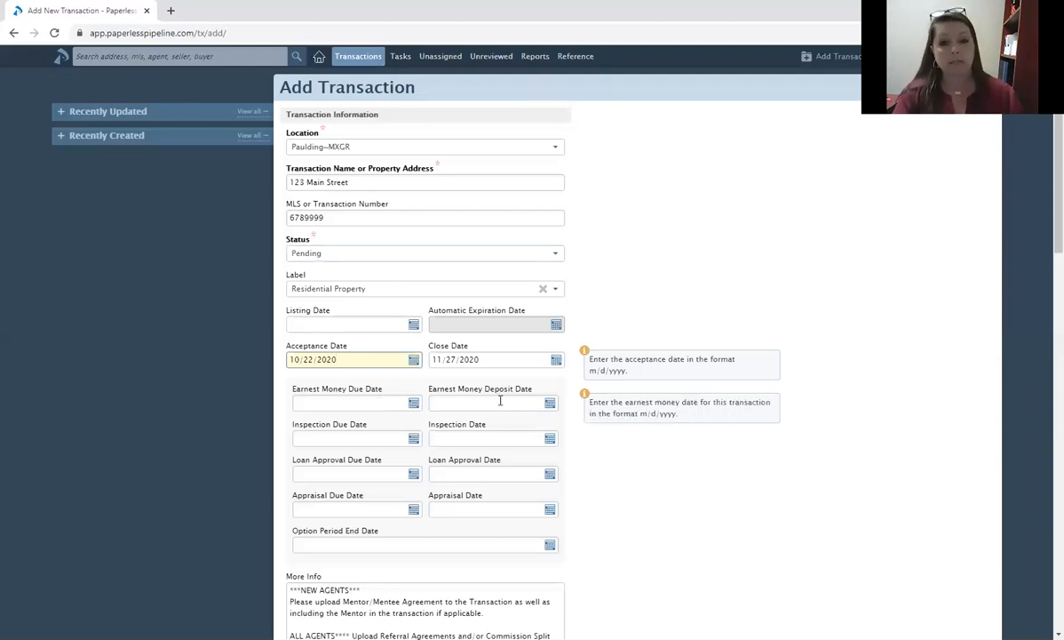
left_click(355, 403)
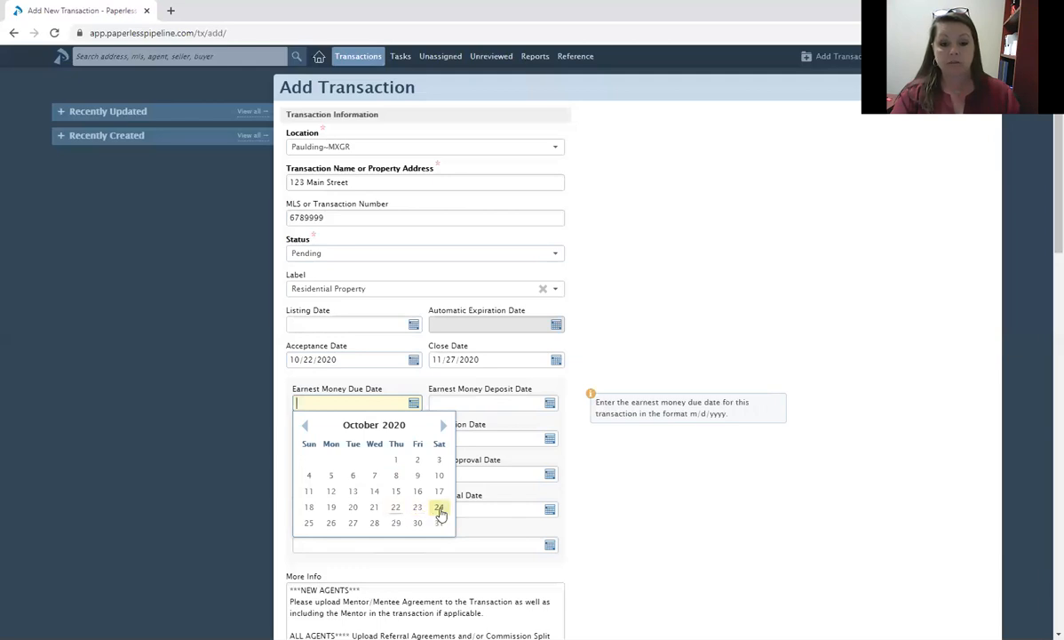
Set earnest money due 10/25 and deposit 10/30, inspection due 10/30 and inspection 10/28.
left_click(309, 524)
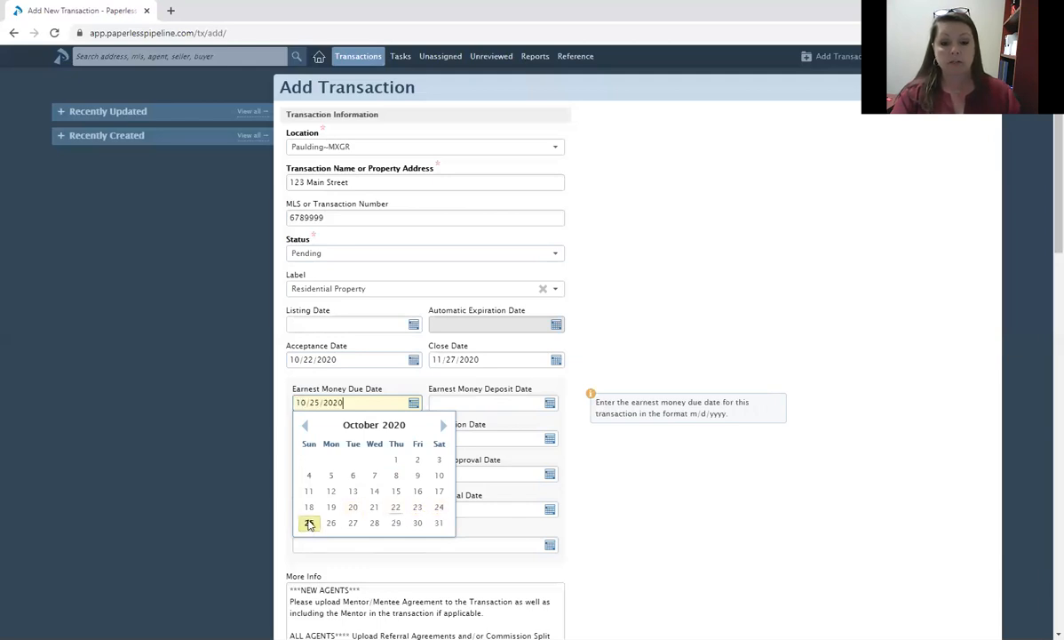
left_click(486, 401)
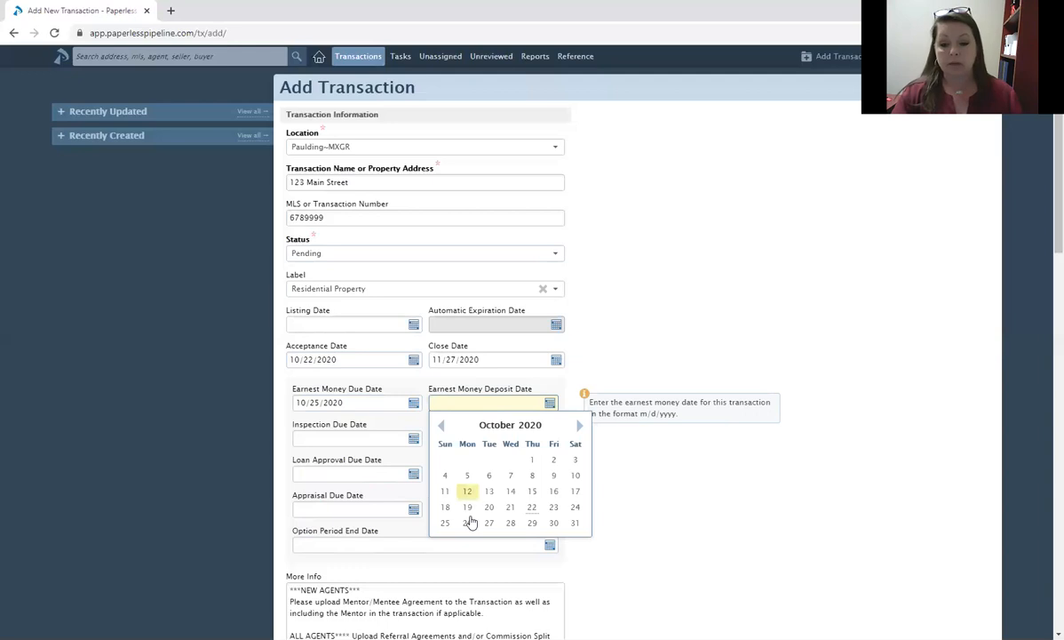
left_click(555, 524)
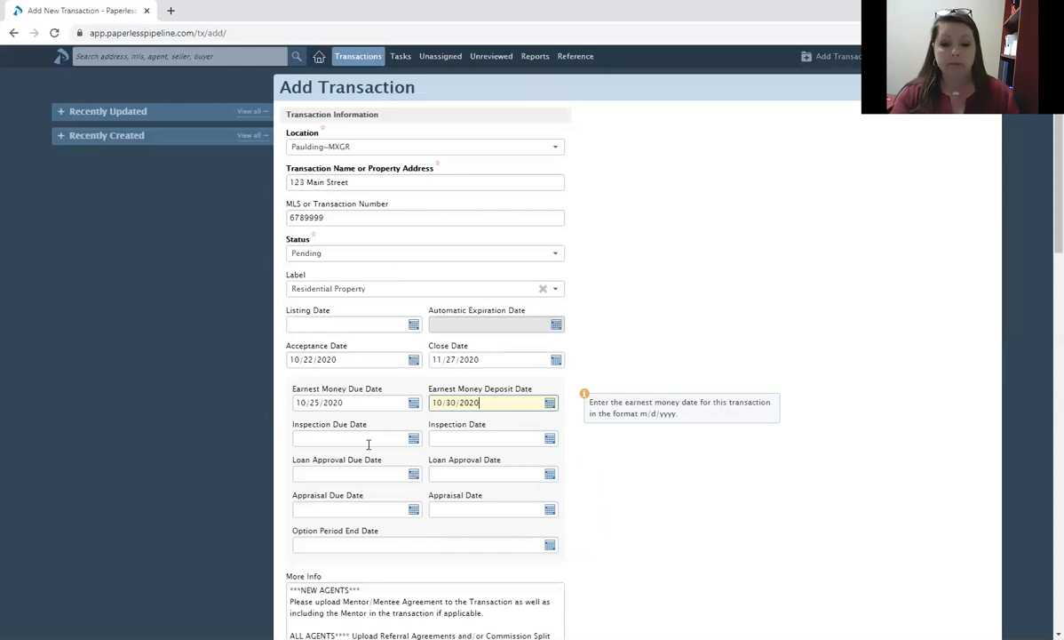
mouse_move(369, 433)
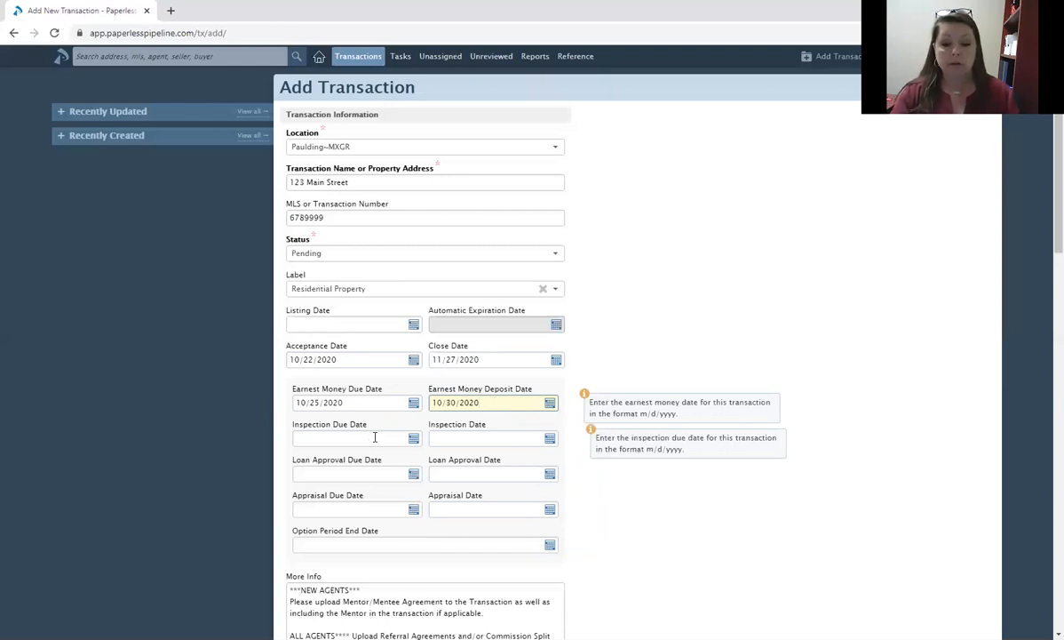
left_click(373, 436)
left_click(418, 557)
left_click(469, 439)
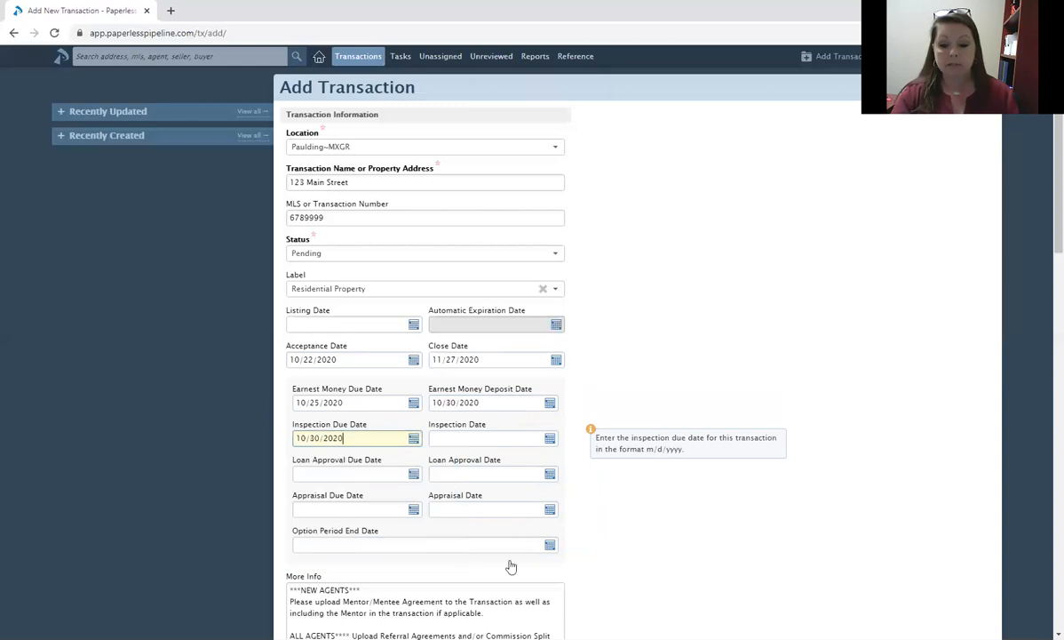
left_click(510, 560)
Set loan approval due 11/4 and approval 11/19, and both appraisal dates to 11/26/2020.
left_click(379, 473)
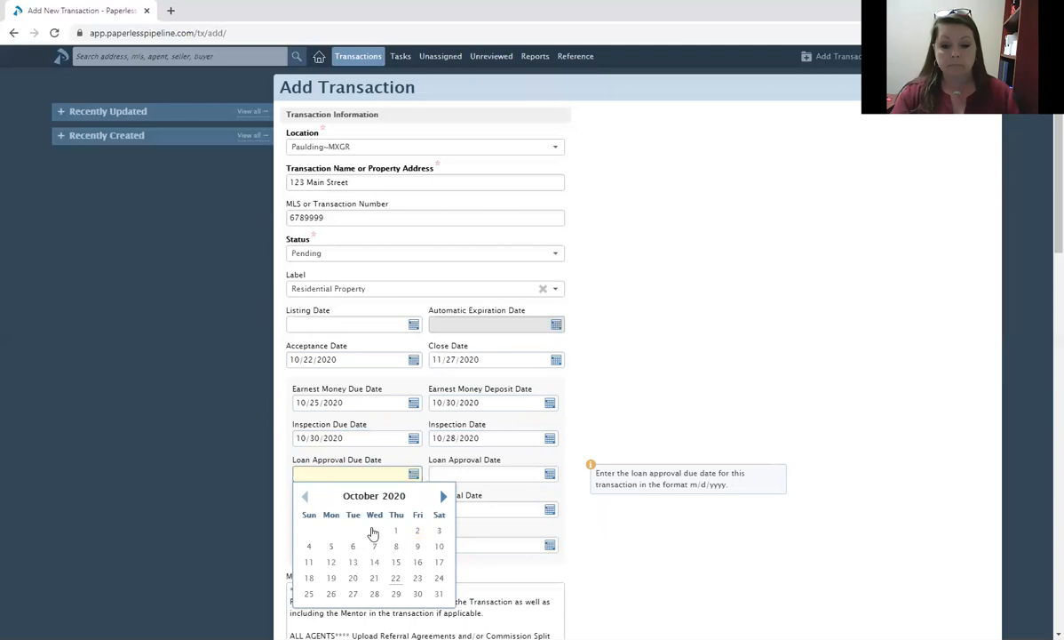
left_click(373, 533)
left_click(475, 473)
left_click(582, 495)
left_click(534, 561)
left_click(385, 513)
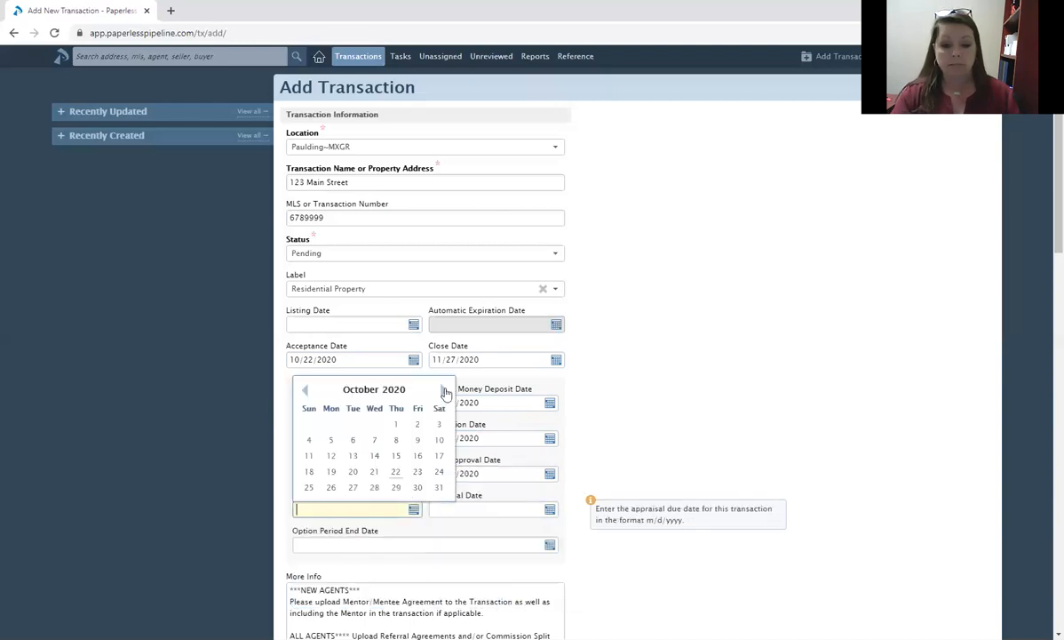
left_click(443, 389)
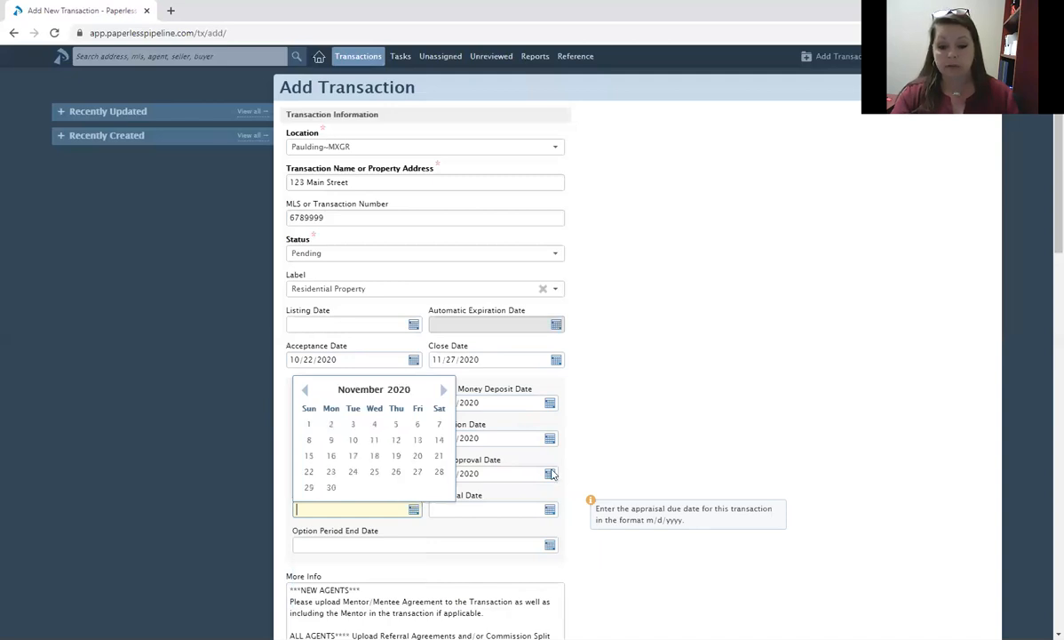
left_click(396, 472)
left_click(550, 510)
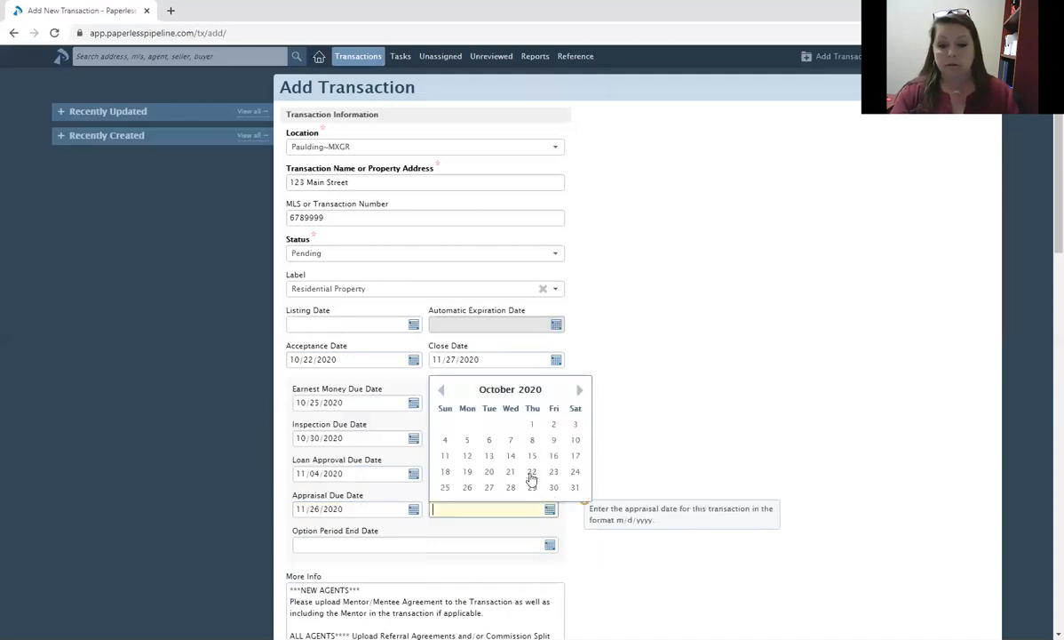
left_click(579, 389)
left_click(532, 471)
scroll(623, 463, "down", 2)
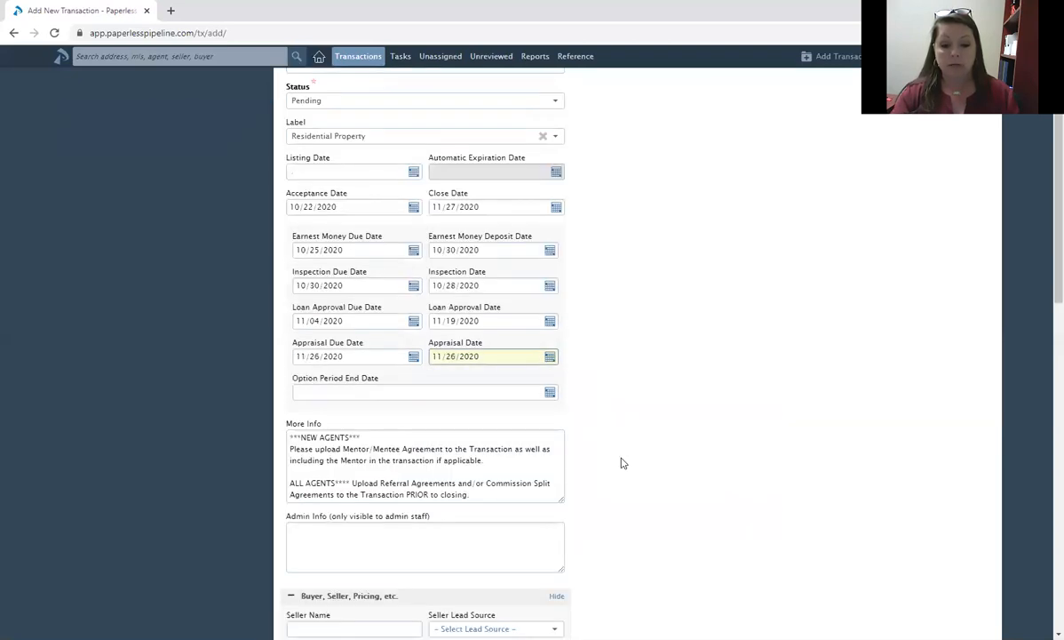
scroll(418, 435, "down", 3)
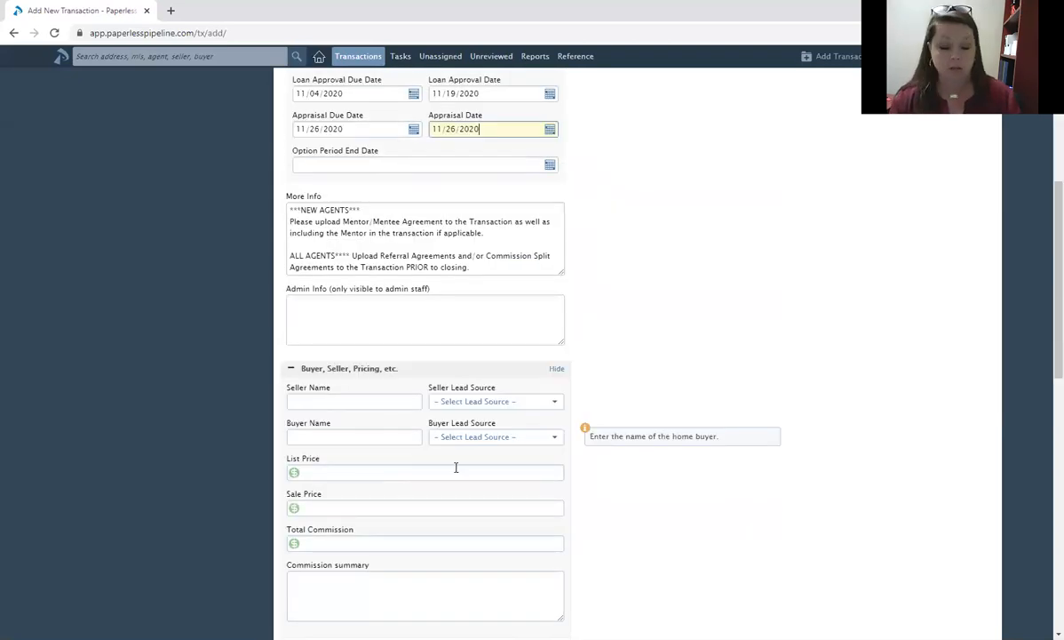
Enter the seller's and the buyer's full names.
left_click(373, 401)
mouse_move(455, 468)
type("James Smith")
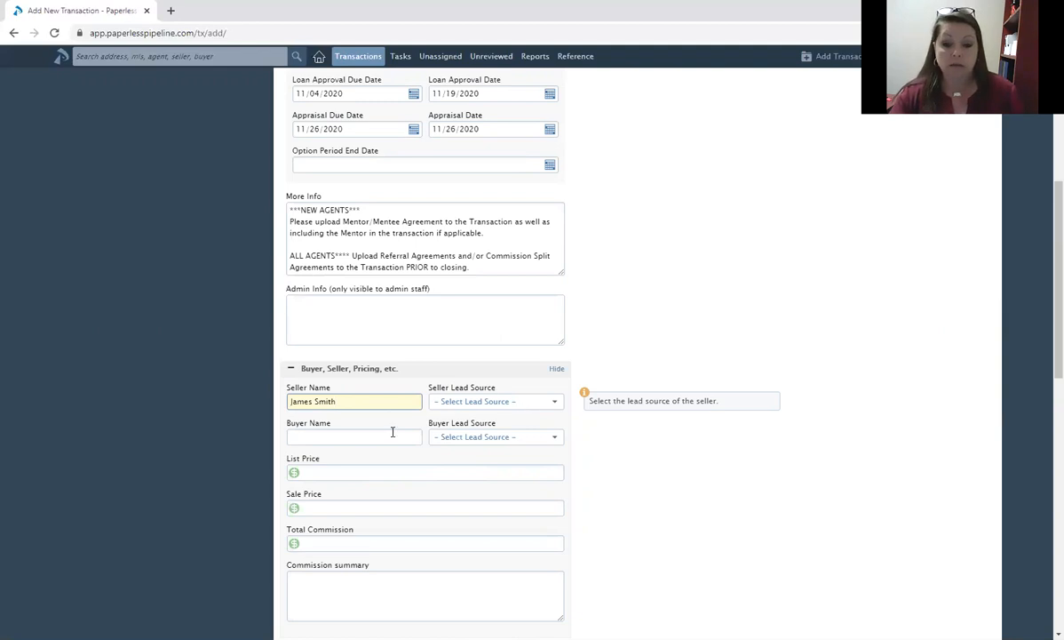
left_click(404, 451)
type("Mary Poppins")
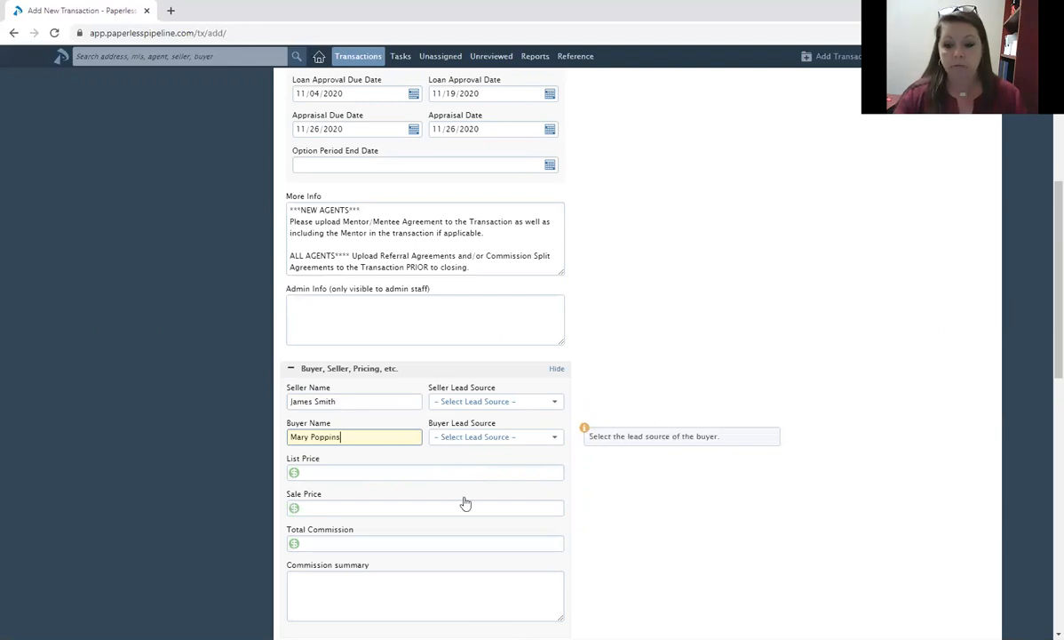
Set the buyer lead source to Chime and the sale price to 459000.
left_click(466, 436)
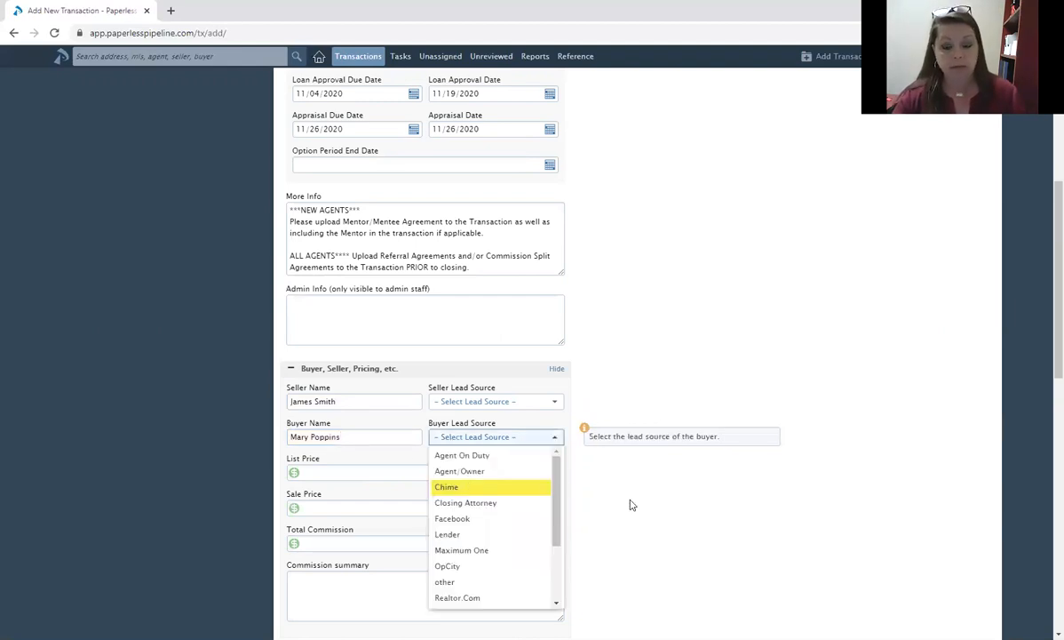
left_click(440, 487)
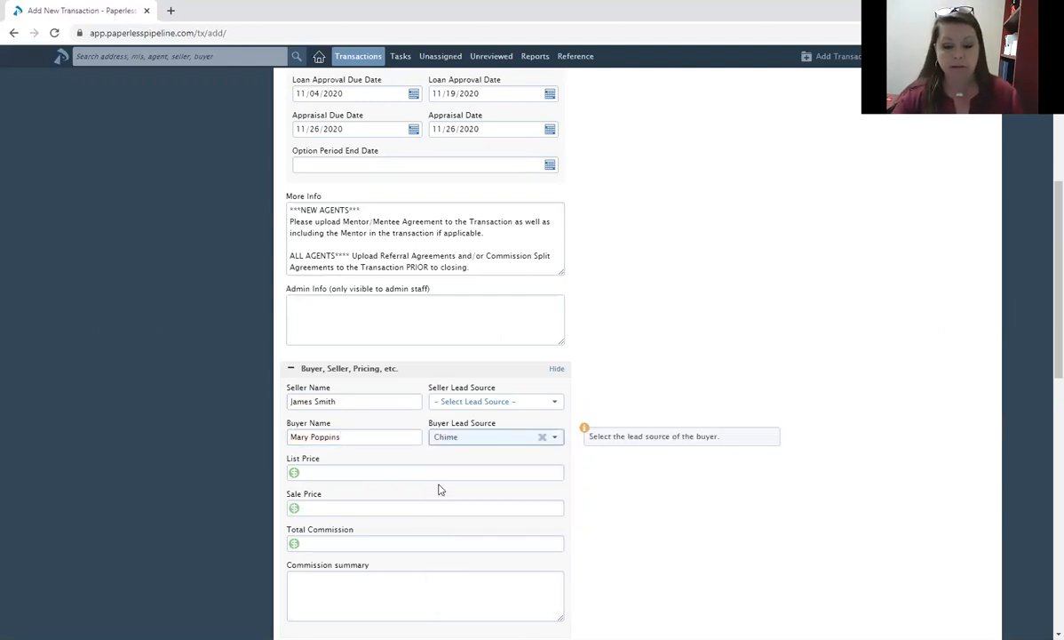
left_click(373, 510)
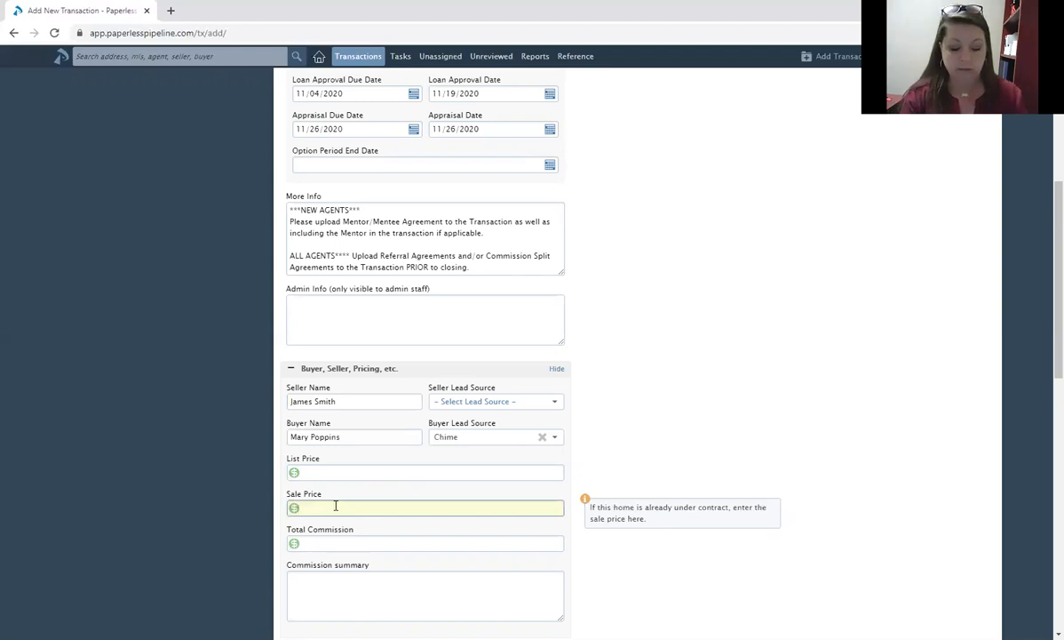
type("459000")
left_click(673, 456)
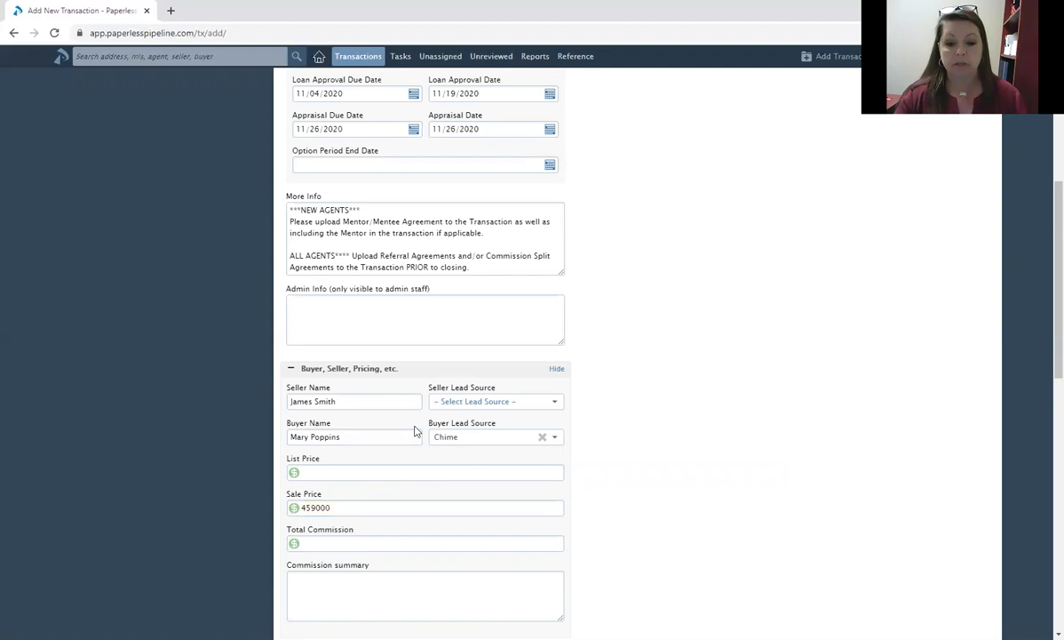
Enter 6000 as the total commission.
scroll(414, 428, "down", 2)
left_click(415, 414)
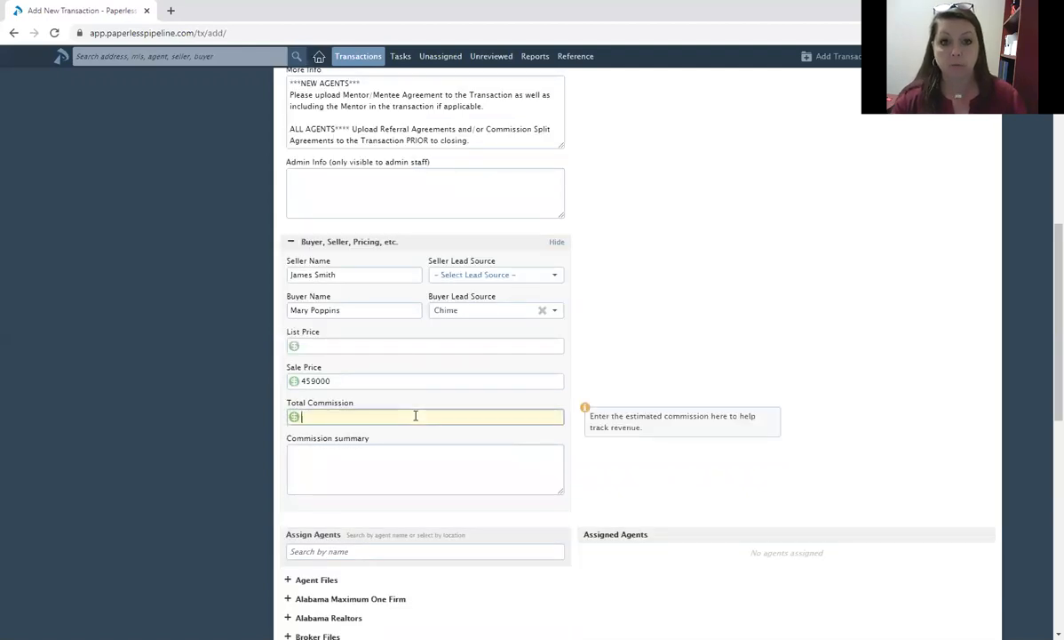
type("6000")
left_click(613, 380)
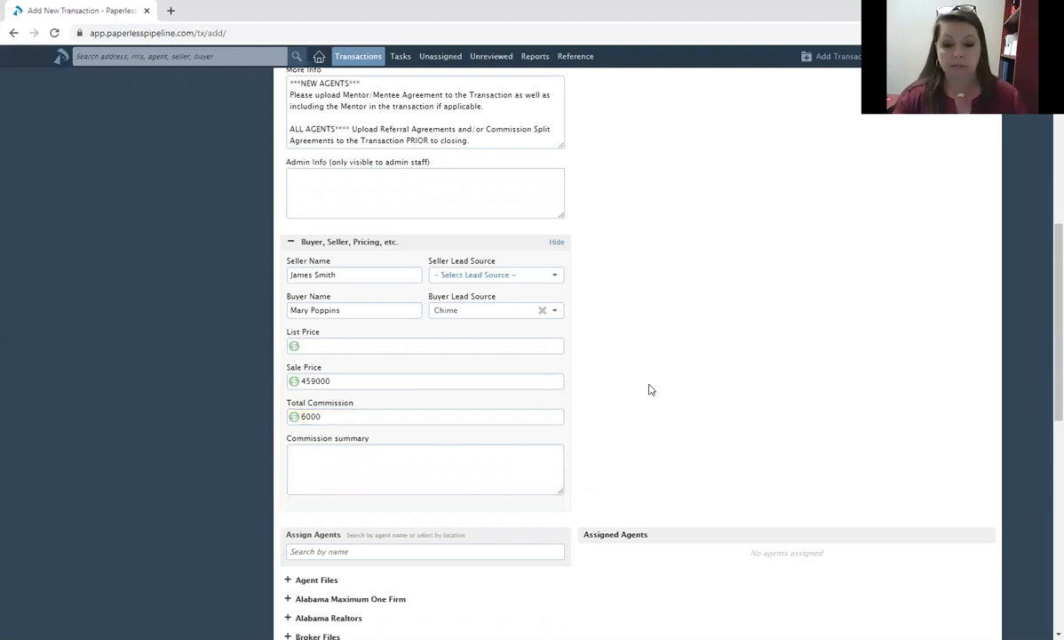
Write a commission summary noting a 25% referral to another agent.
scroll(417, 338, "down", 2)
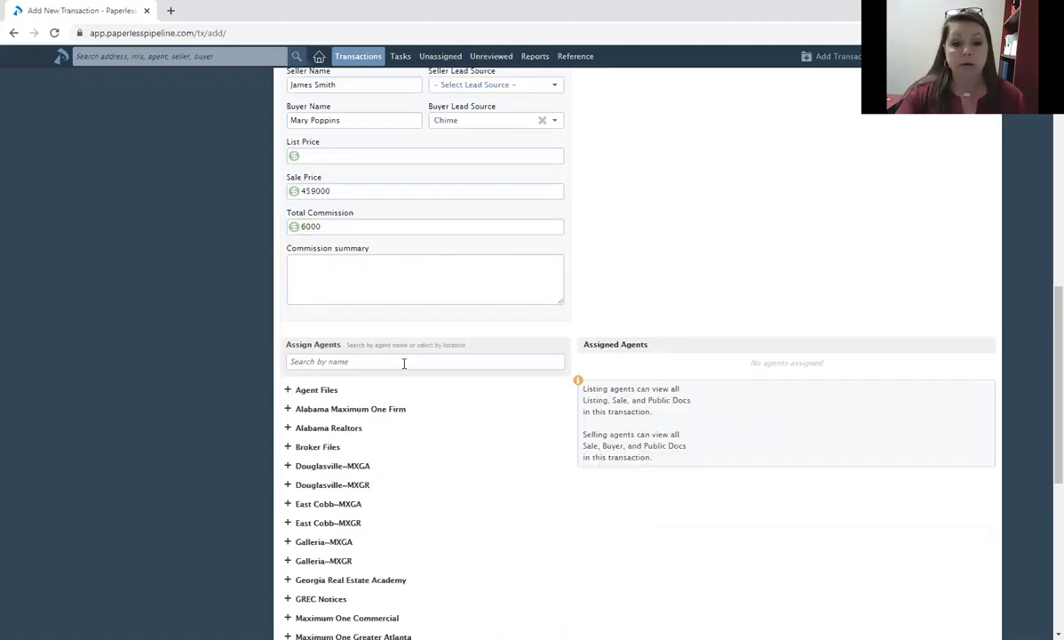
left_click(400, 256)
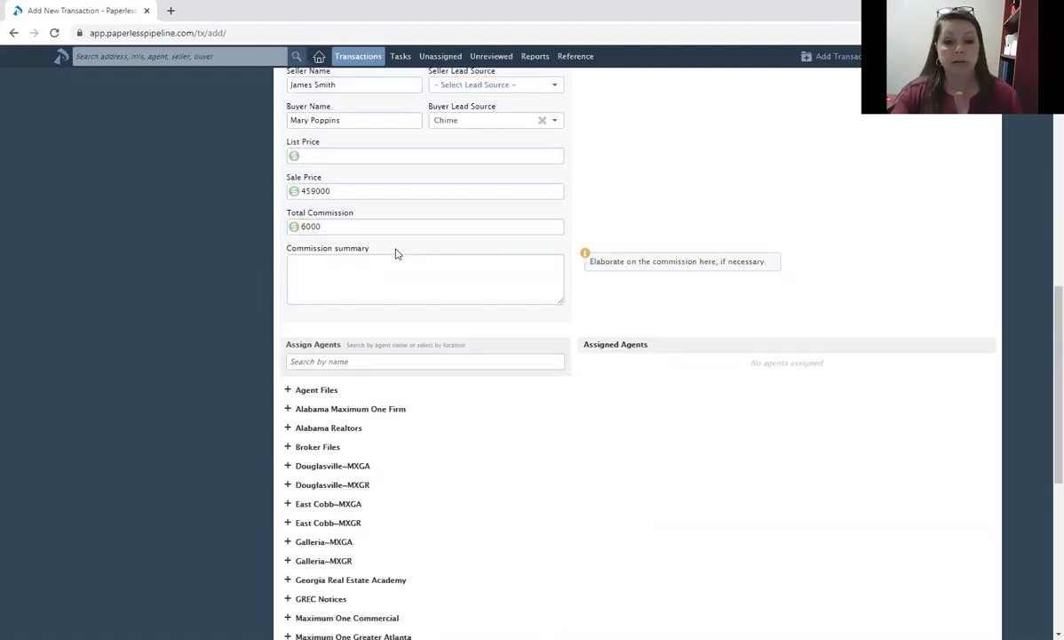
left_click(336, 296)
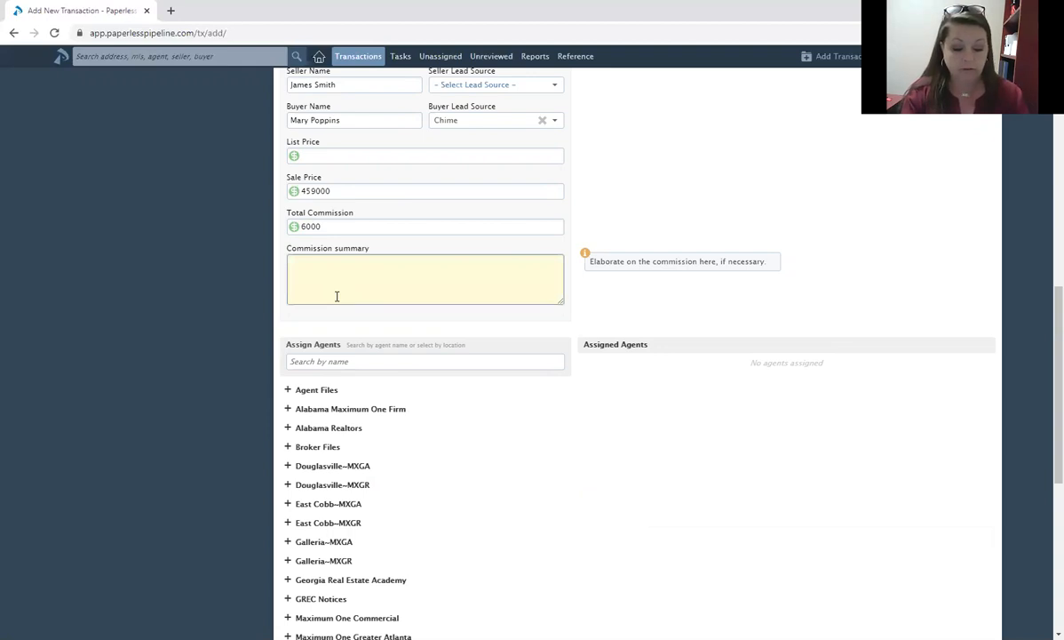
type("25% referral to Dana")
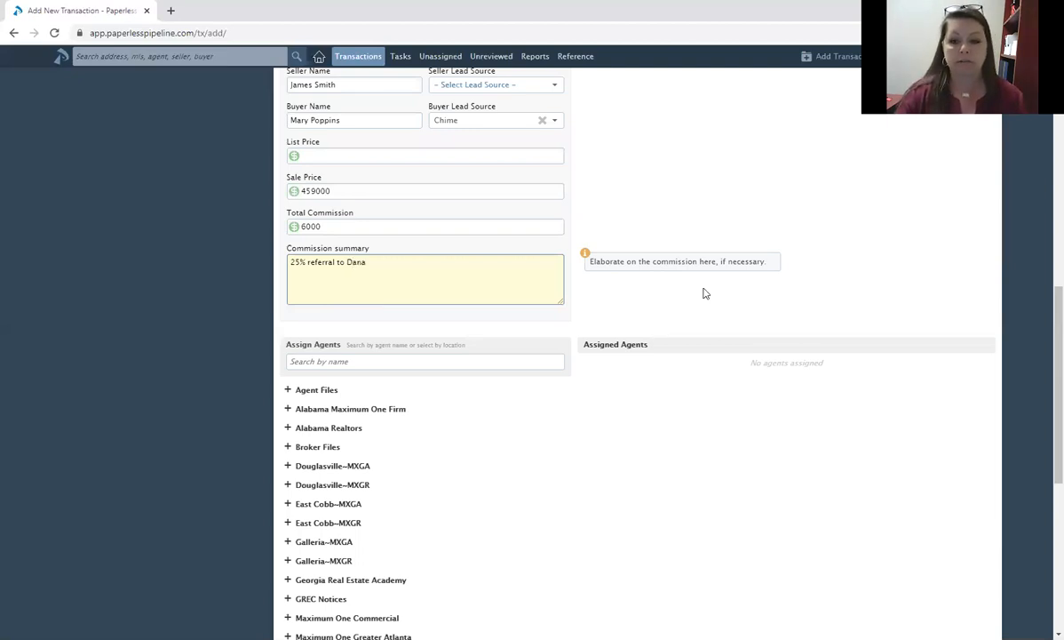
left_click(450, 362)
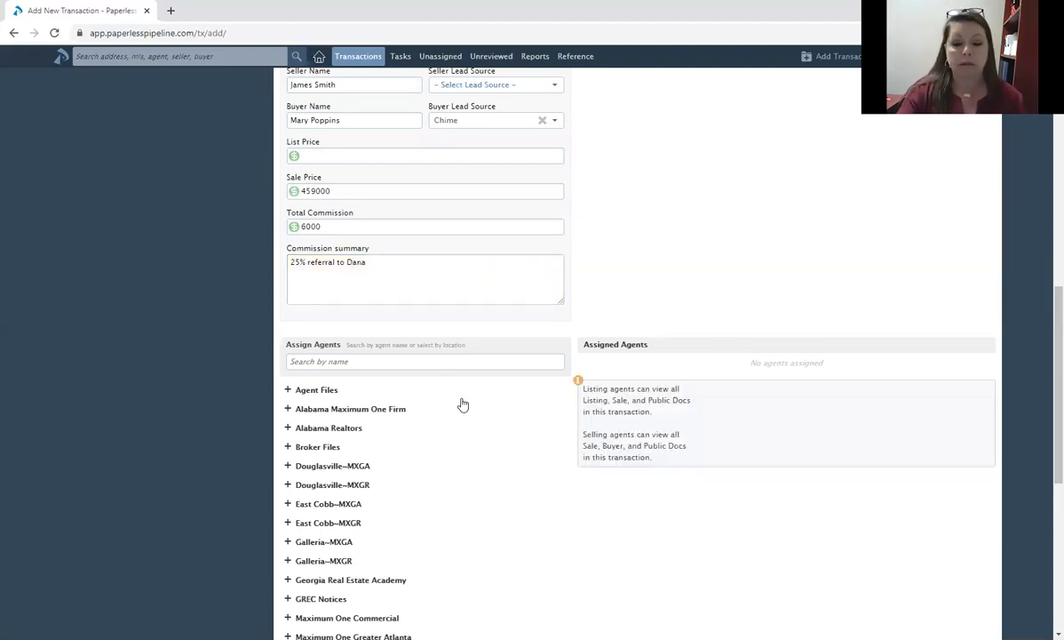
Search the agent by name and mark them as the selling agent.
left_click(436, 359)
type("Dawn")
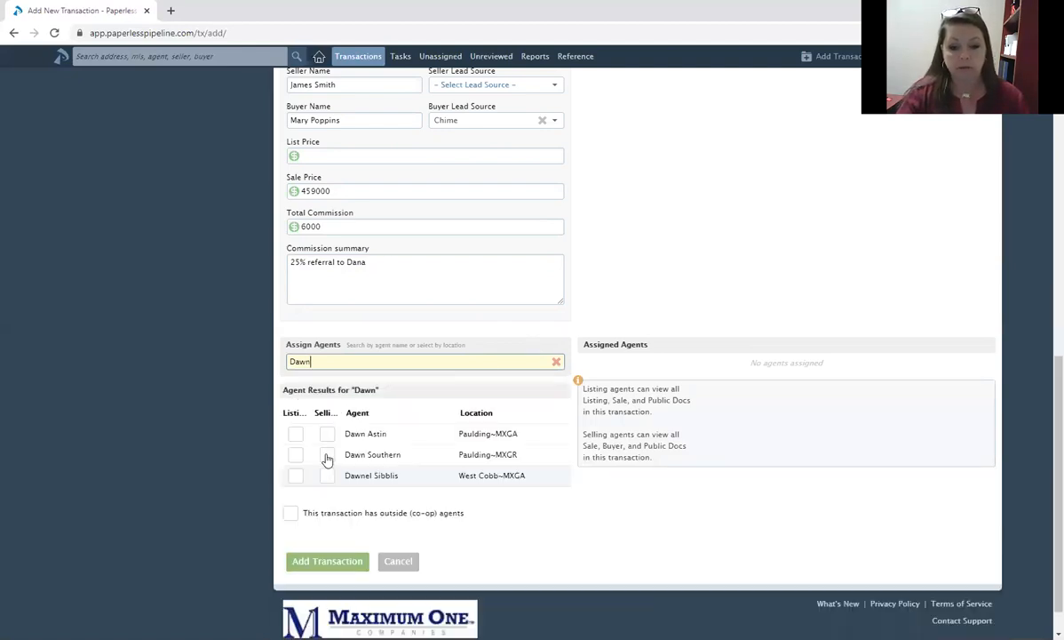
left_click(326, 454)
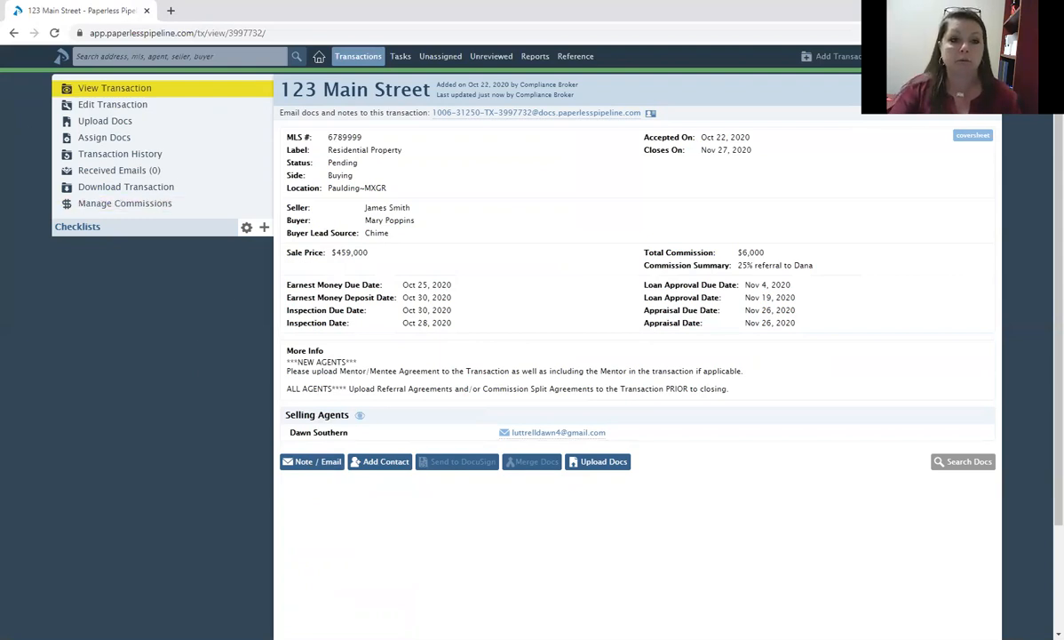
Go to the Upload Docs page from the 123 Main Street transaction sidebar.
left_click(105, 121)
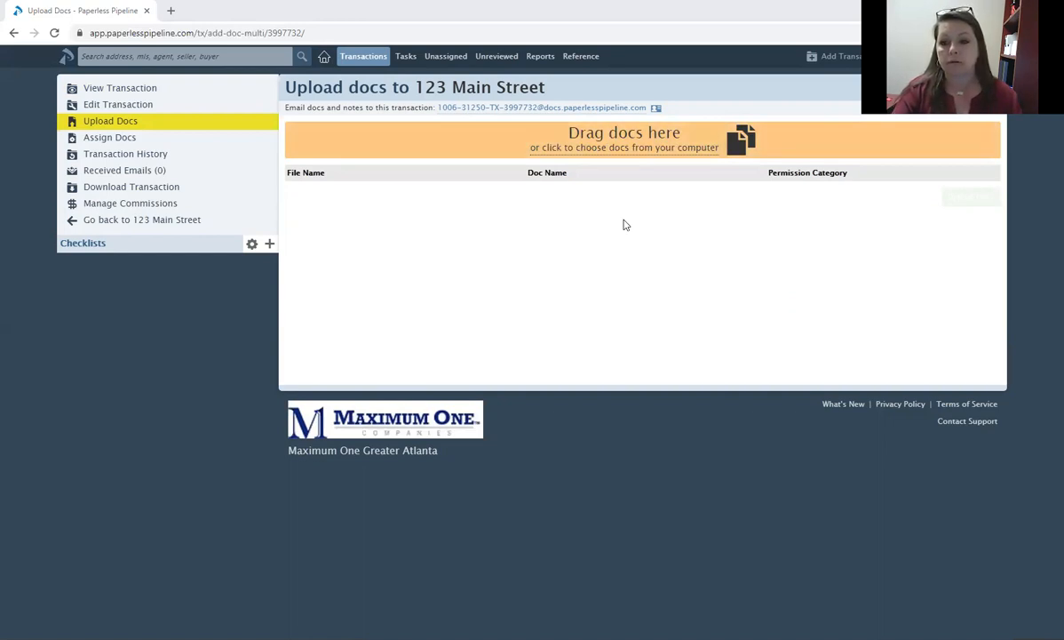
left_click(807, 190)
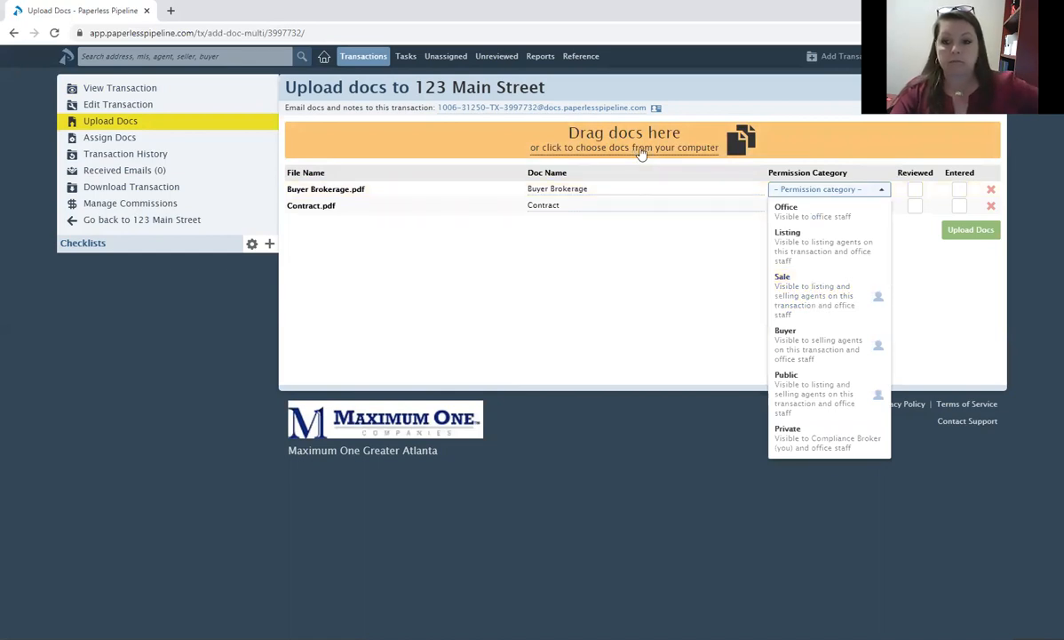
left_click(639, 300)
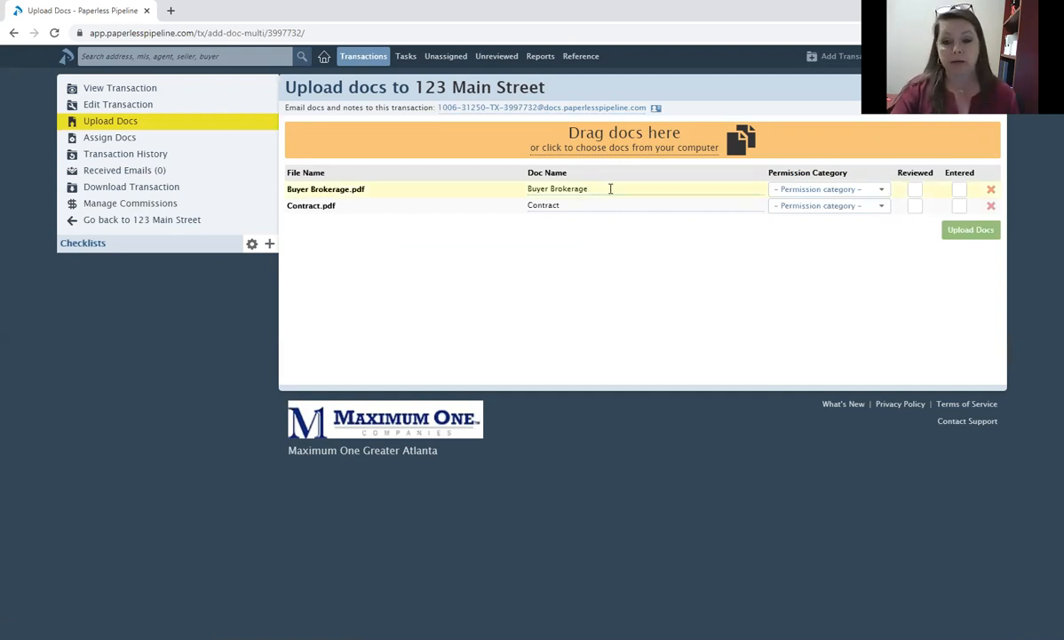
Give Buyer Brokerage the Sale permission category and upload it with Contract.
left_click(790, 188)
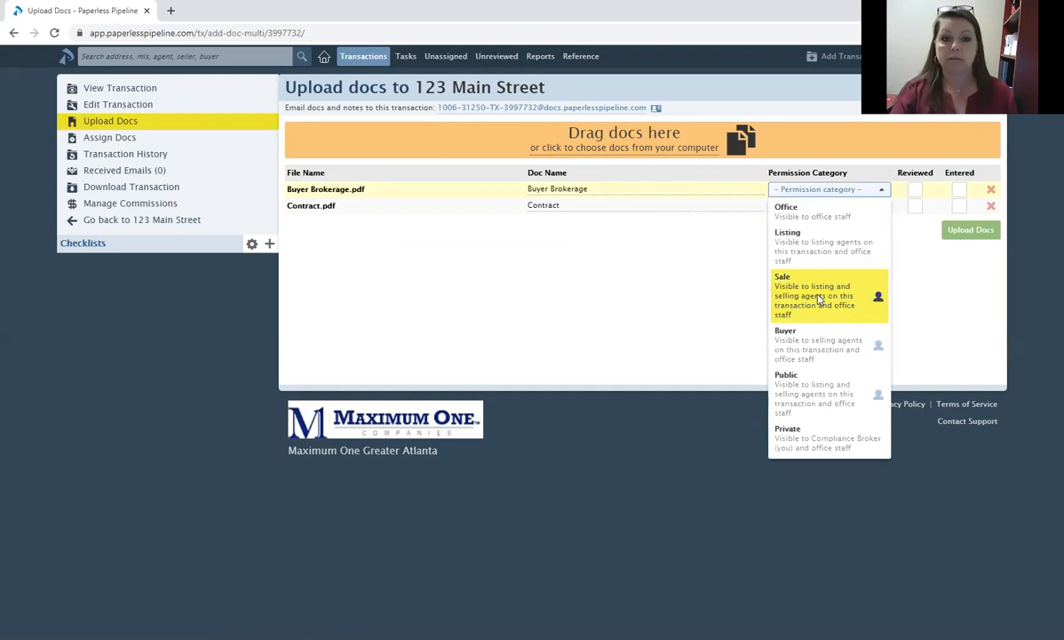
left_click(780, 322)
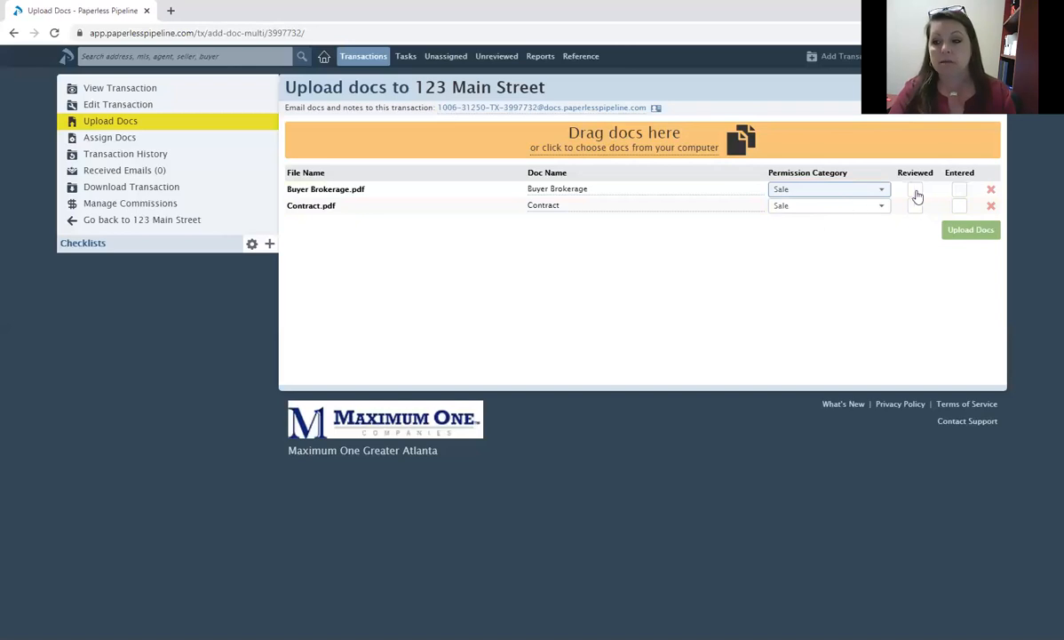
left_click(955, 234)
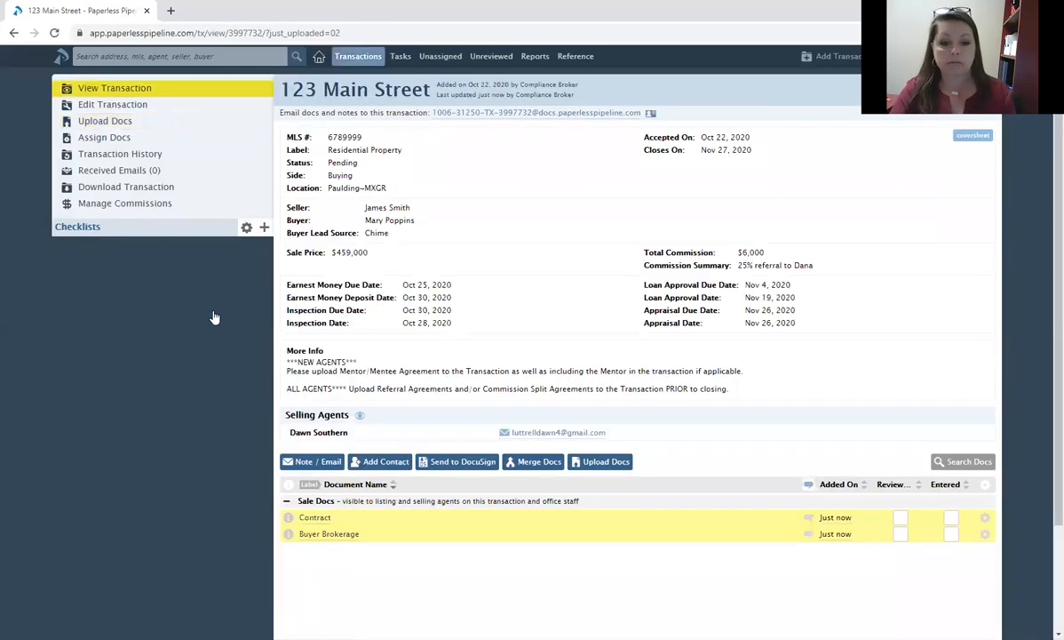
Add the 3-Closed and 2-Pending checklists to the 123 Main Street transaction.
left_click(264, 227)
scroll(254, 339, "down", 5)
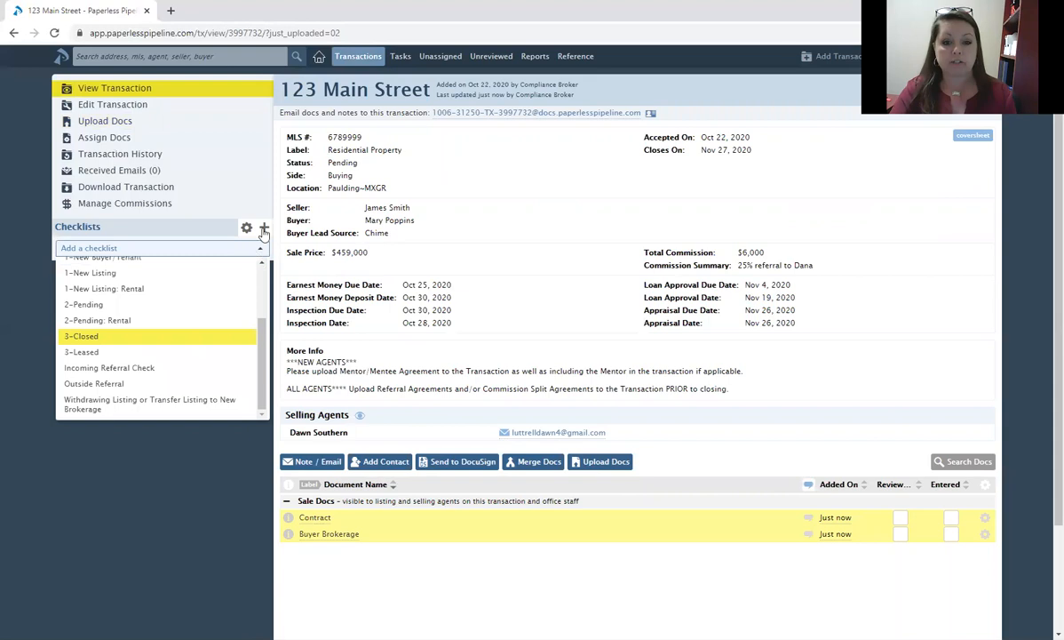
left_click(197, 336)
left_click(264, 229)
scroll(193, 315, "down", 2)
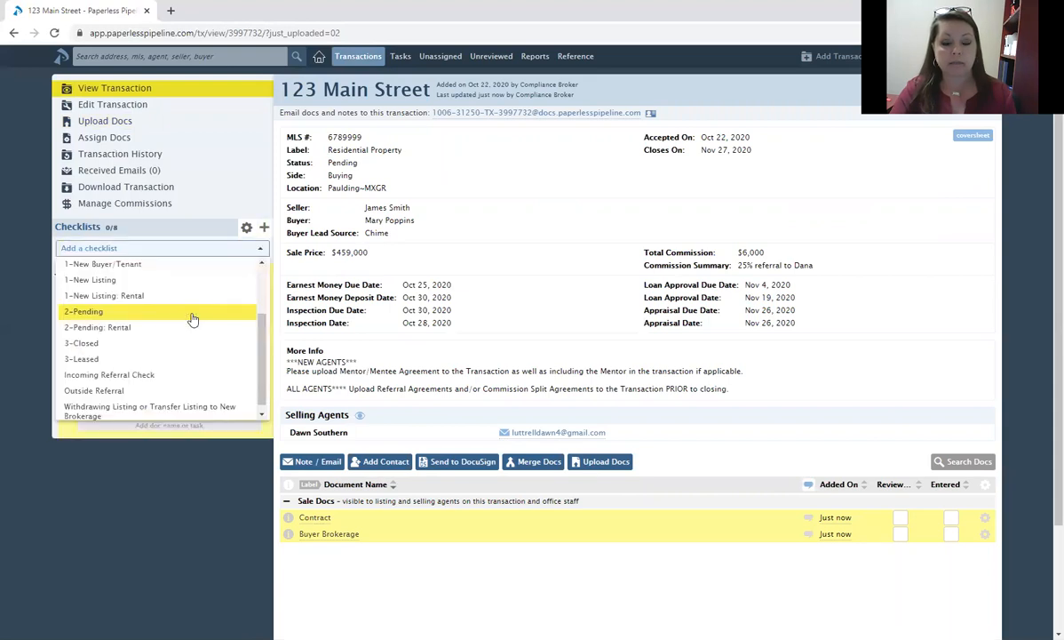
left_click(264, 229)
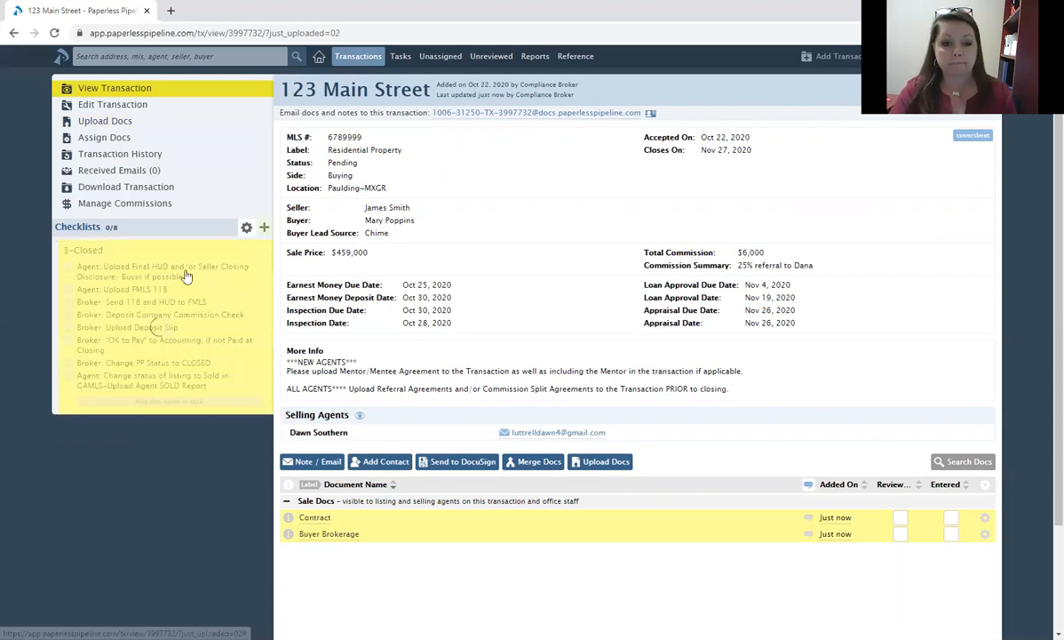
left_click(522, 221)
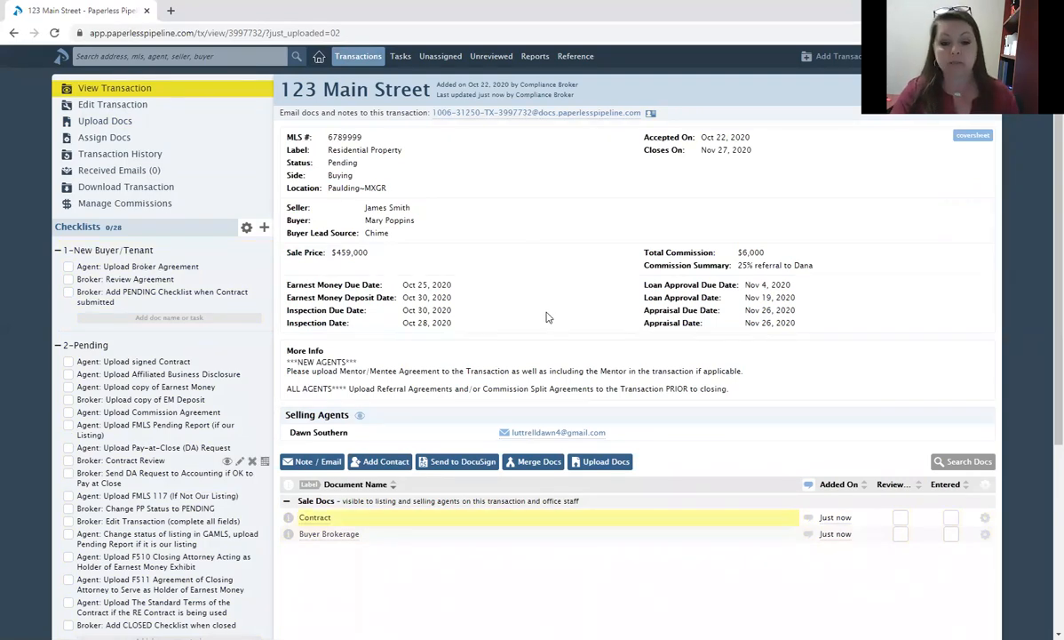
Tick broker agreement, signed contract, disclosure and earnest money items; set EM Deposit due October 30.
left_click(68, 267)
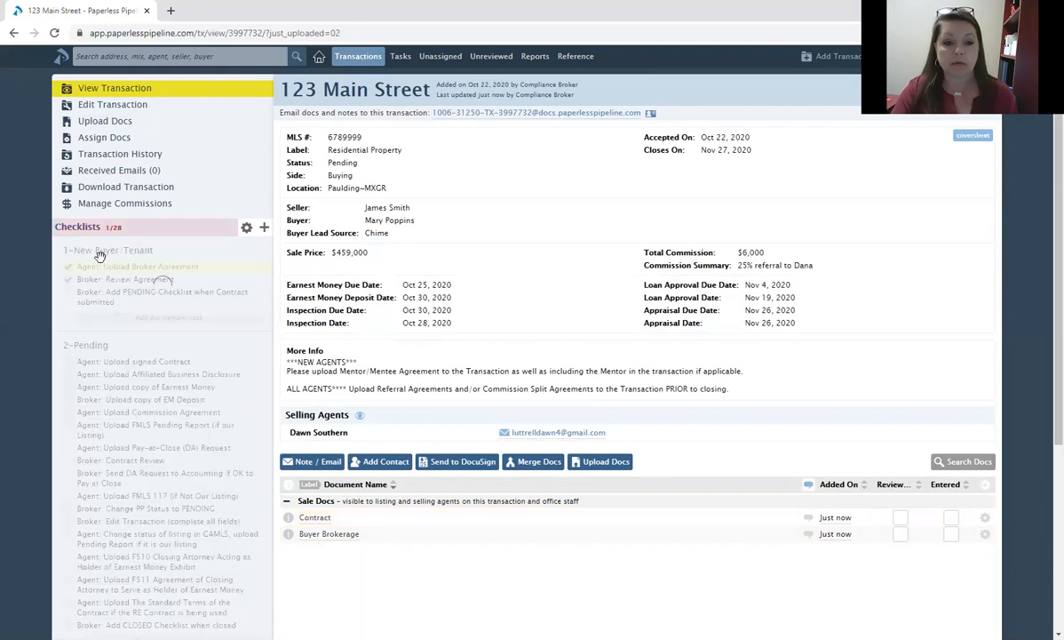
scroll(73, 244, "down", 2)
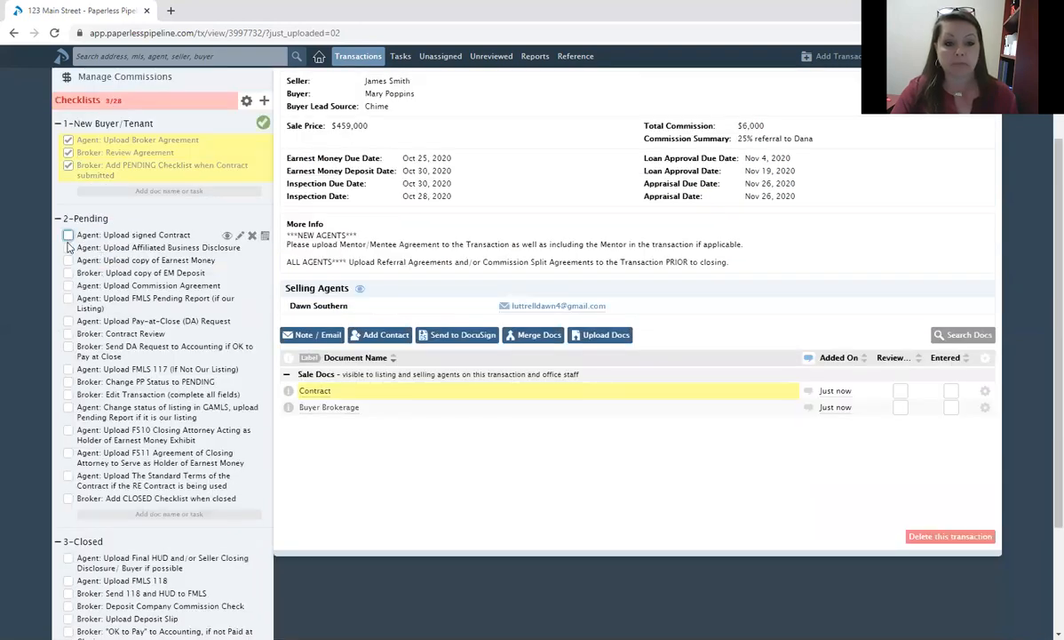
left_click(68, 235)
left_click(69, 249)
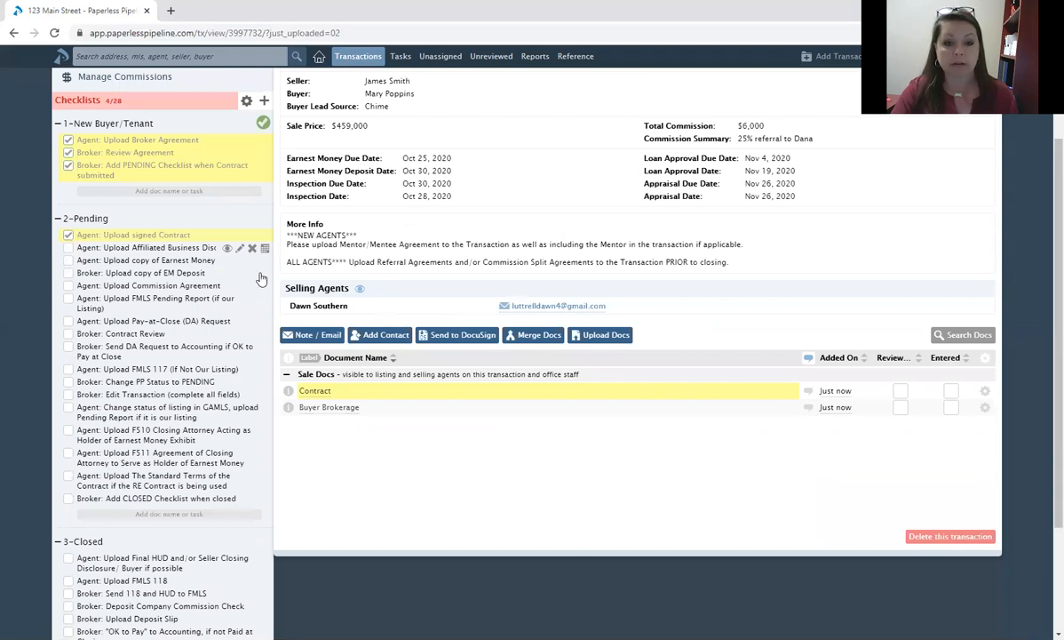
left_click(266, 274)
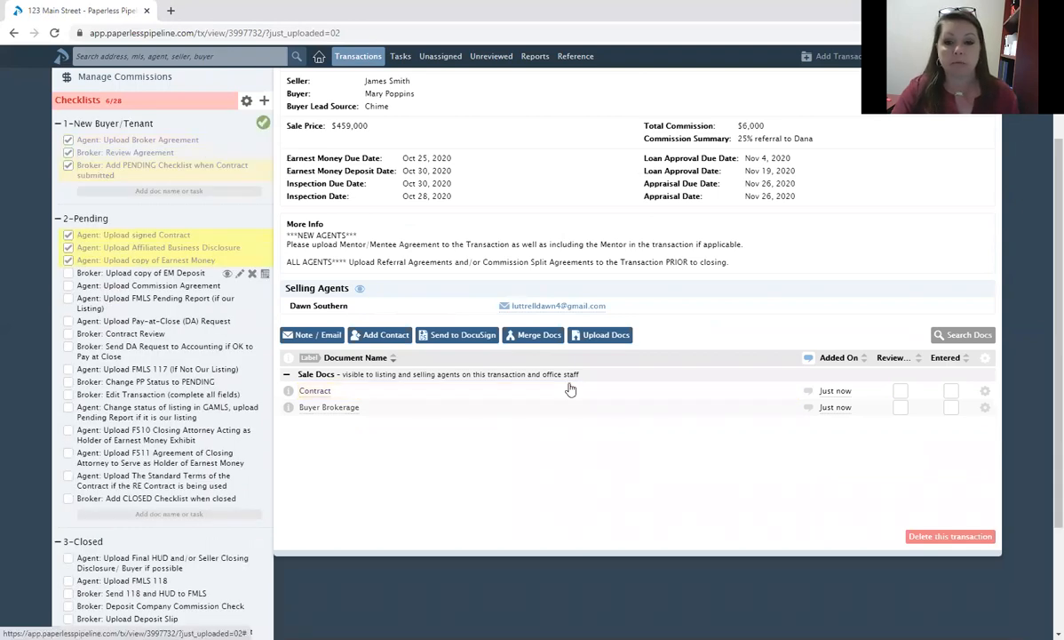
scroll(365, 256, "up", 1)
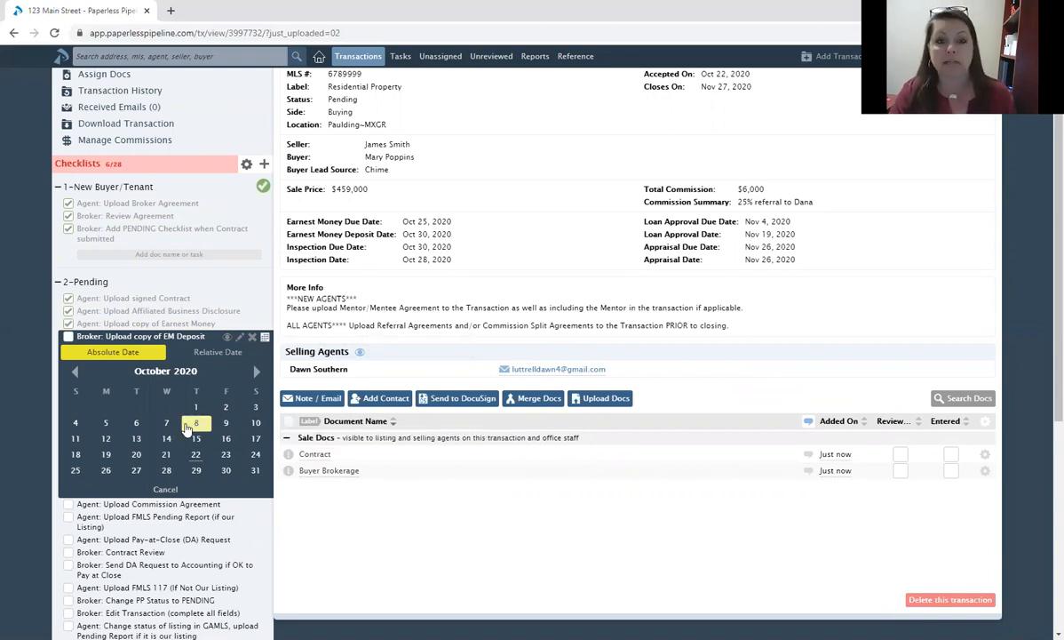
left_click(225, 472)
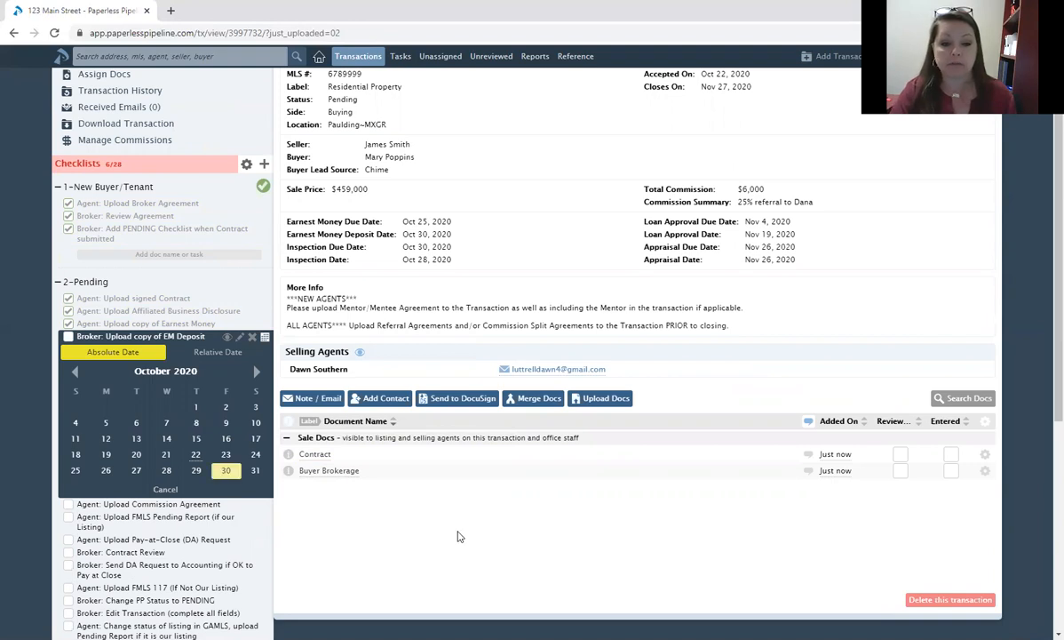
mouse_move(261, 343)
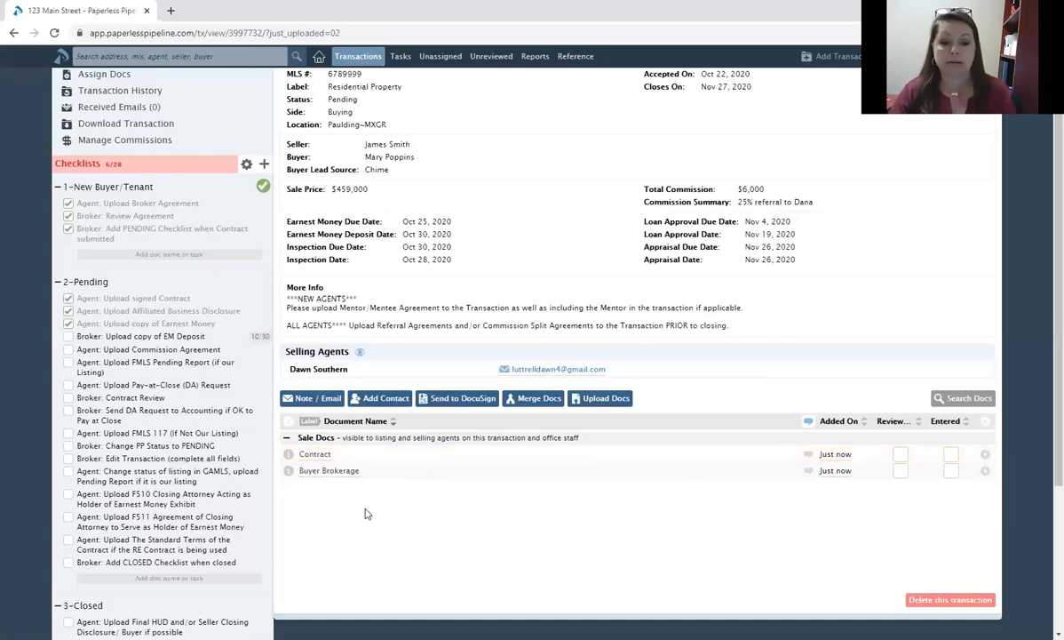
scroll(422, 513, "down", 1)
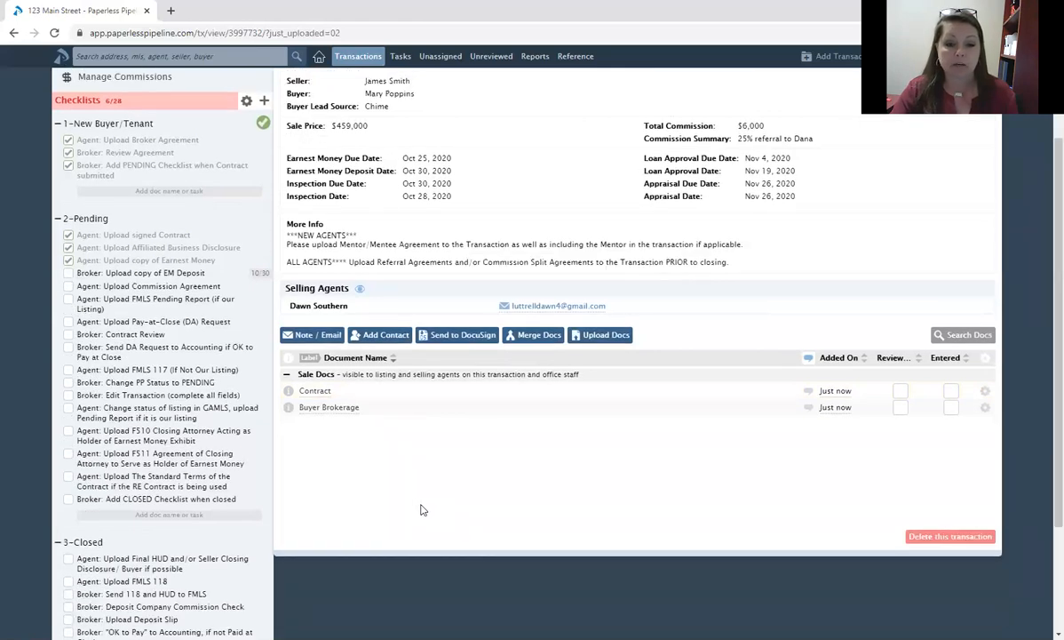
scroll(416, 501, "up", 2)
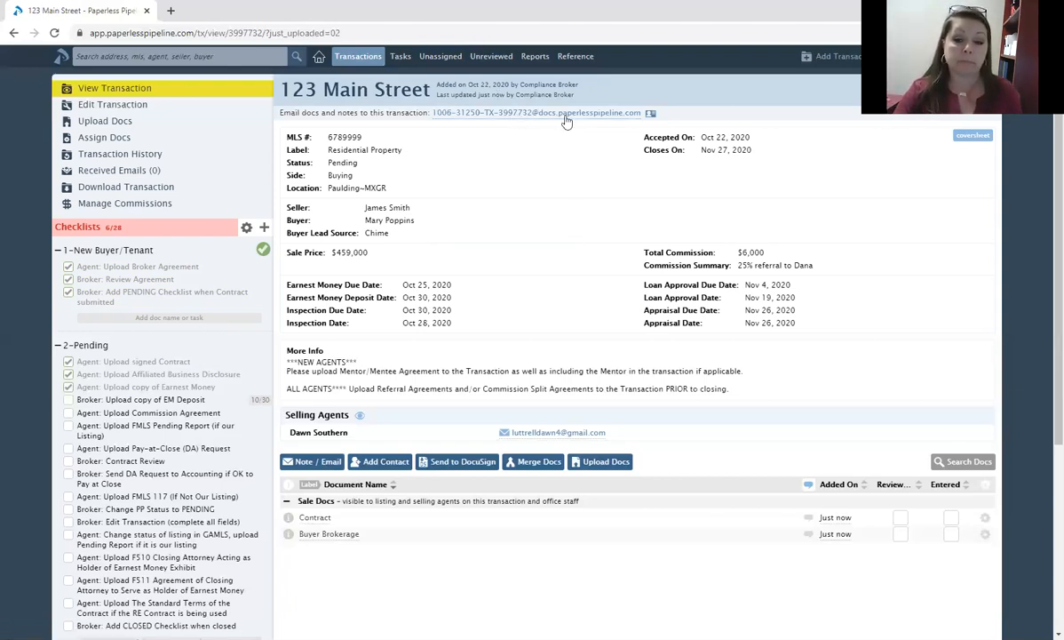
scroll(66, 279, "down", 2)
Tick EM Deposit, commission agreement, FMLS Pending Report, DA request, contract review and FMLS 117.
left_click(69, 274)
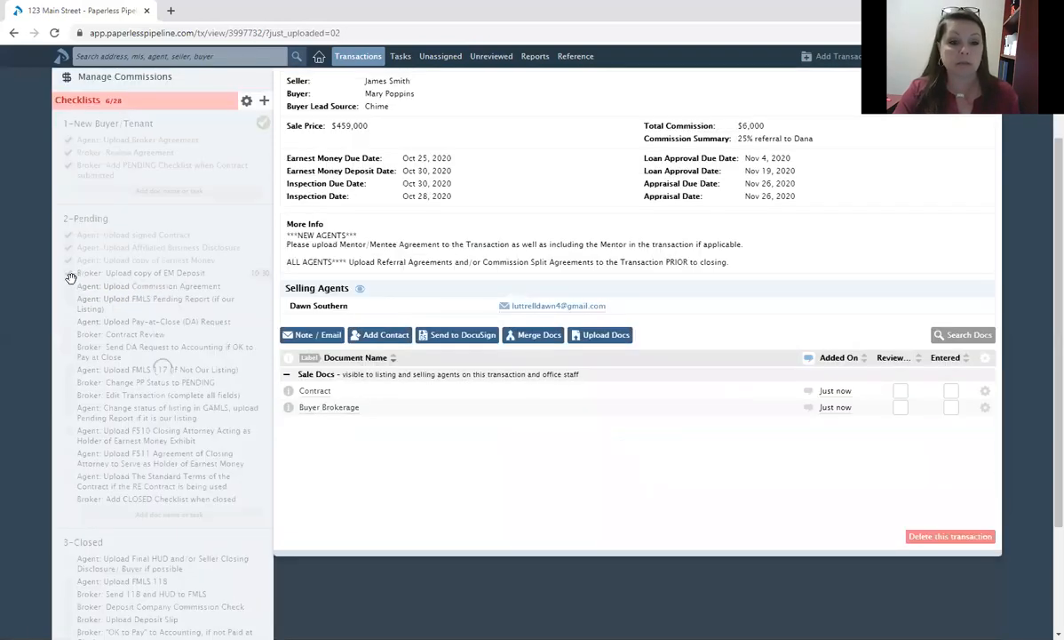
left_click(69, 286)
left_click(68, 299)
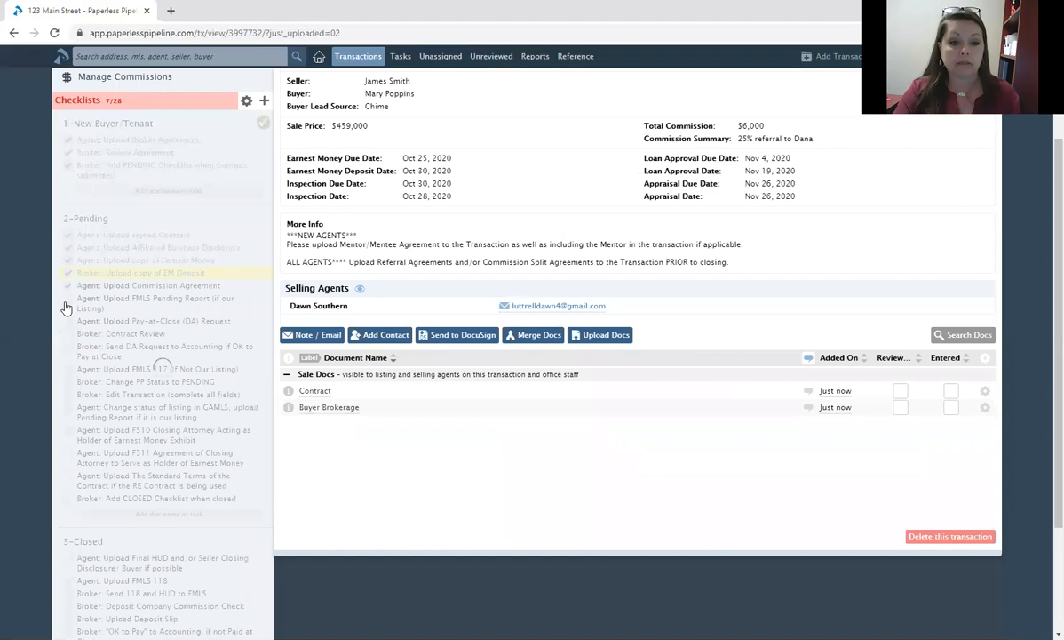
left_click(69, 321)
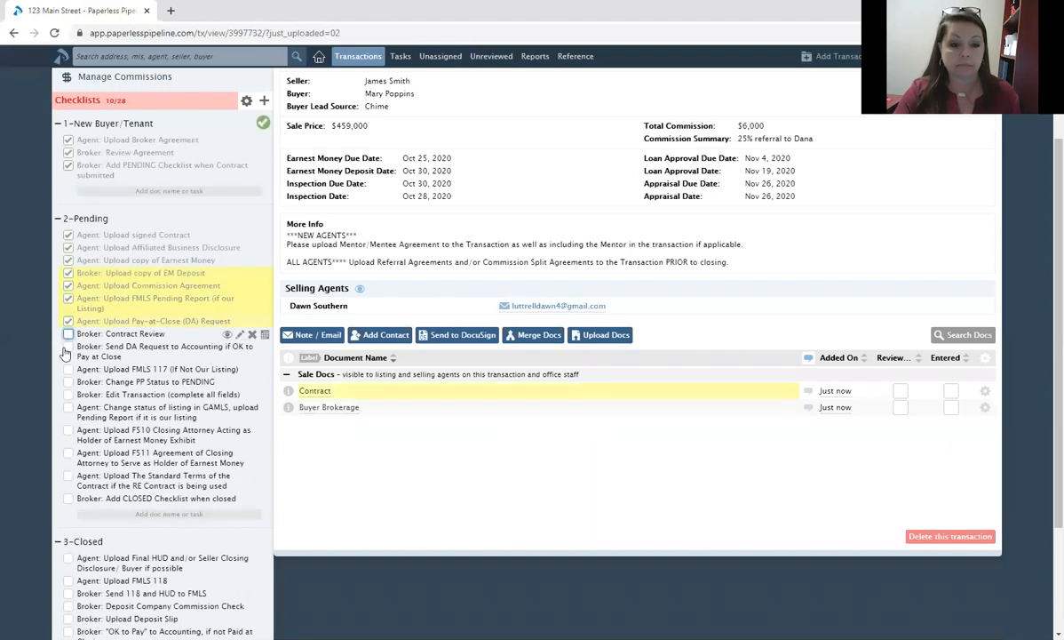
left_click(69, 333)
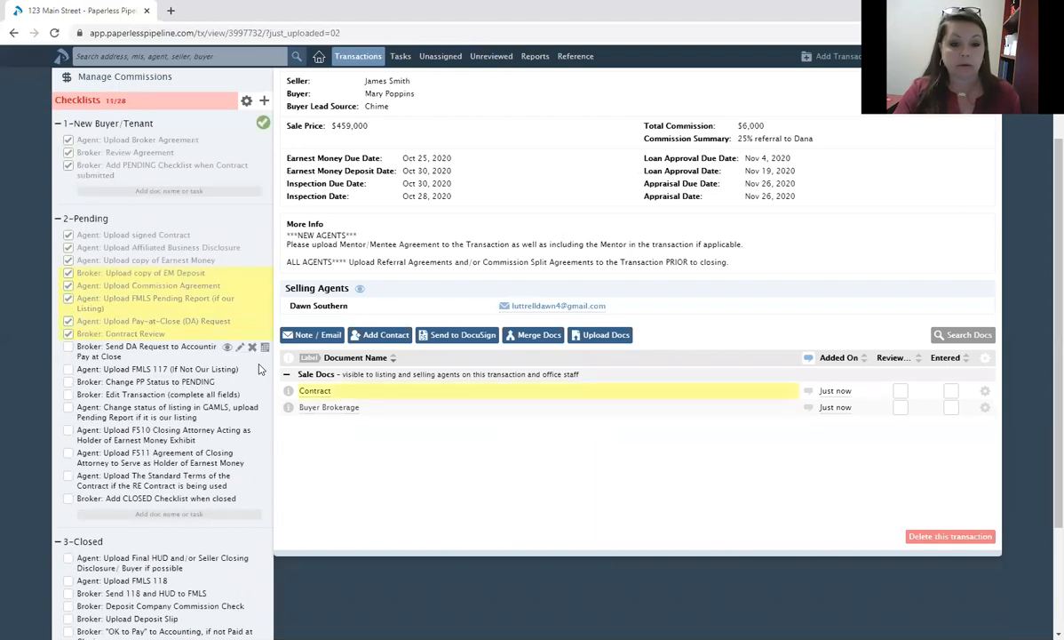
left_click(263, 348)
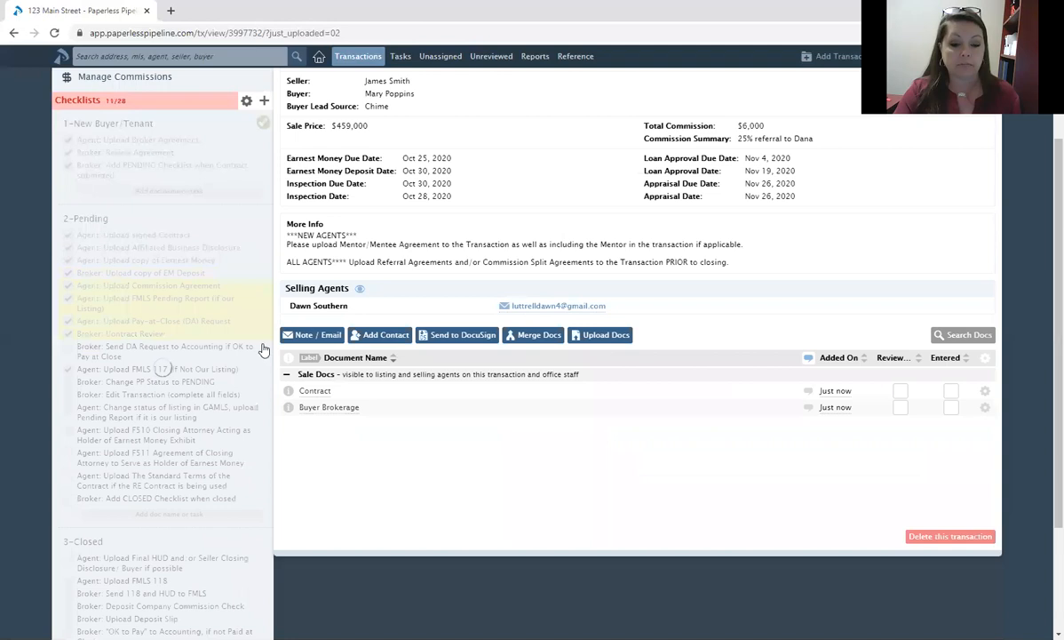
Set the Pay-at-Close (DA) request task's due date to October 22.
left_click(226, 474)
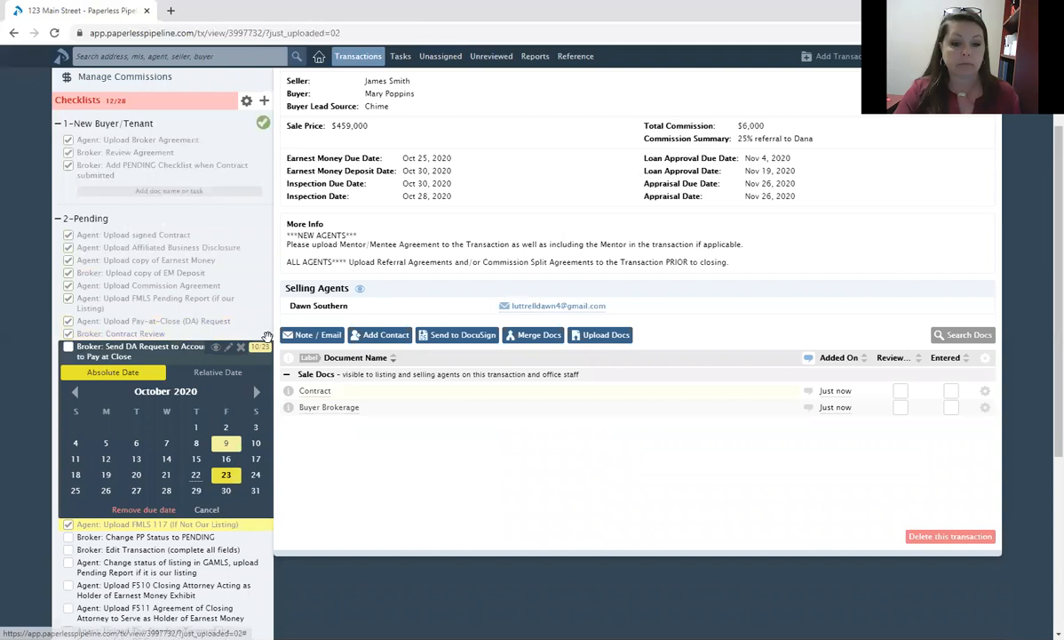
left_click(195, 474)
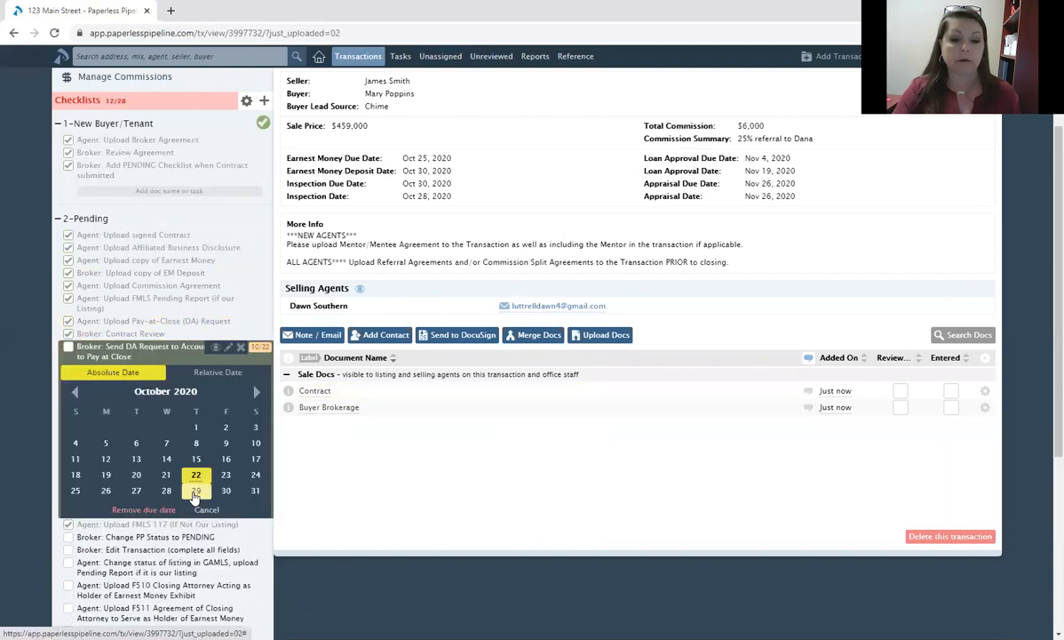
left_click(347, 365)
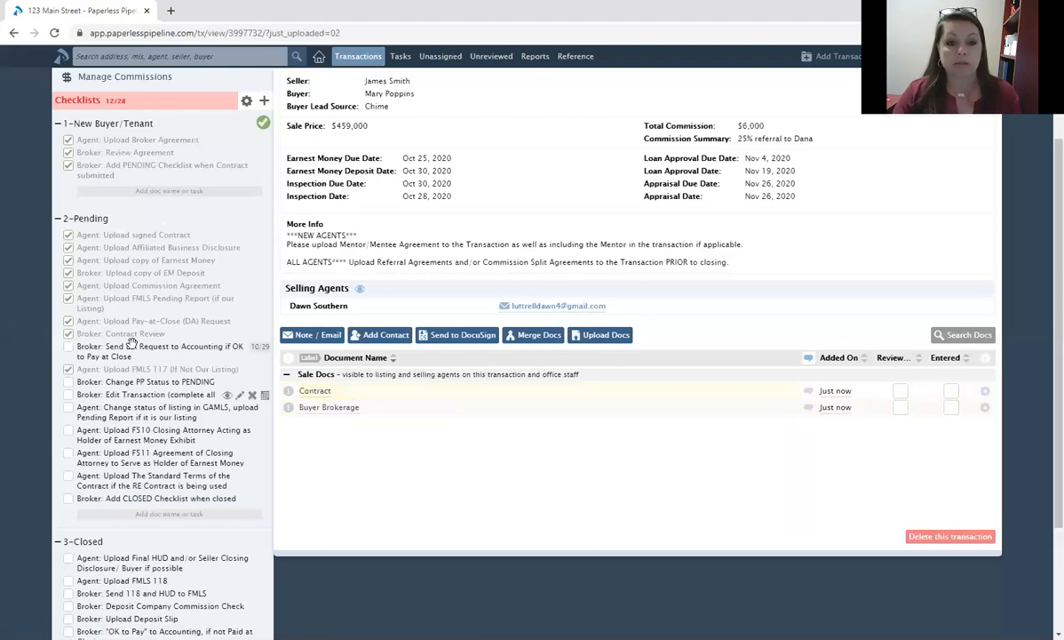
Tick Add CLOSED Checklist and delete the Standard Terms, FS10, FS11 and GAMLS status tasks.
scroll(131, 344, "down", 2)
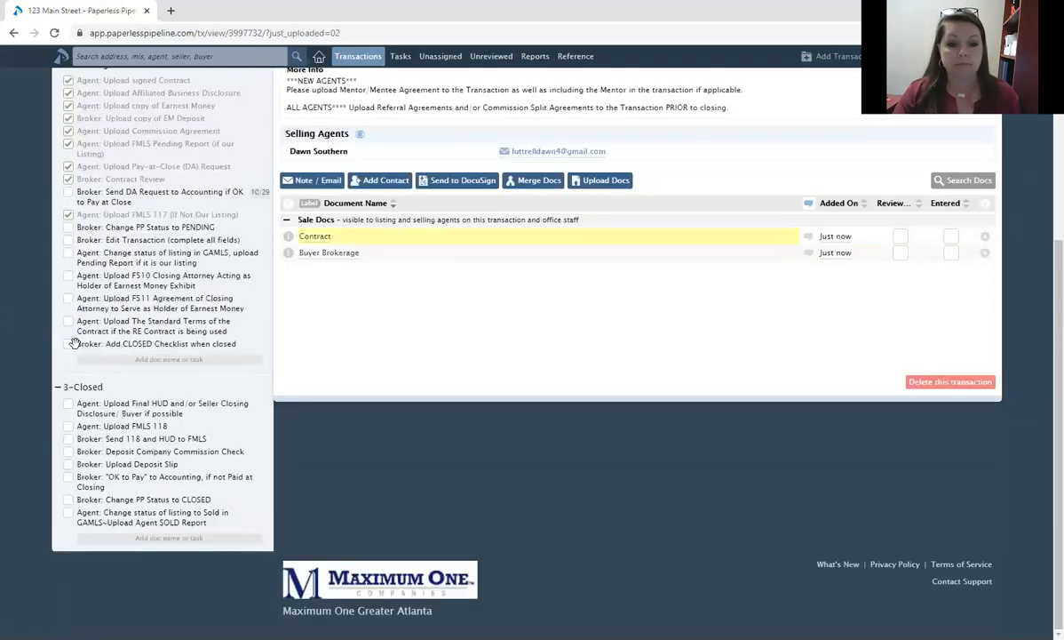
left_click(211, 345)
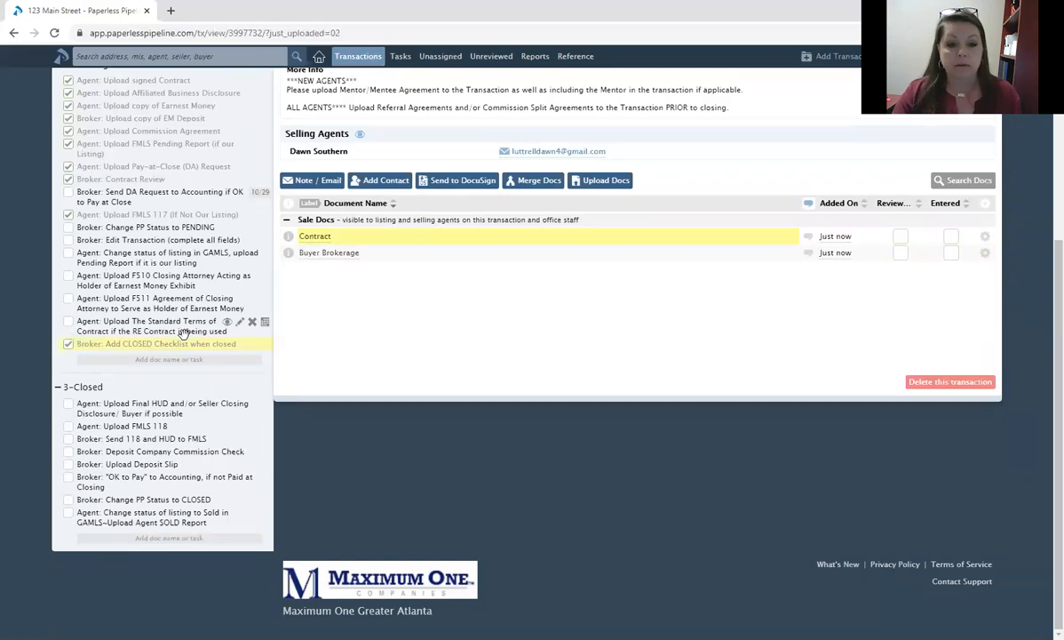
left_click(252, 320)
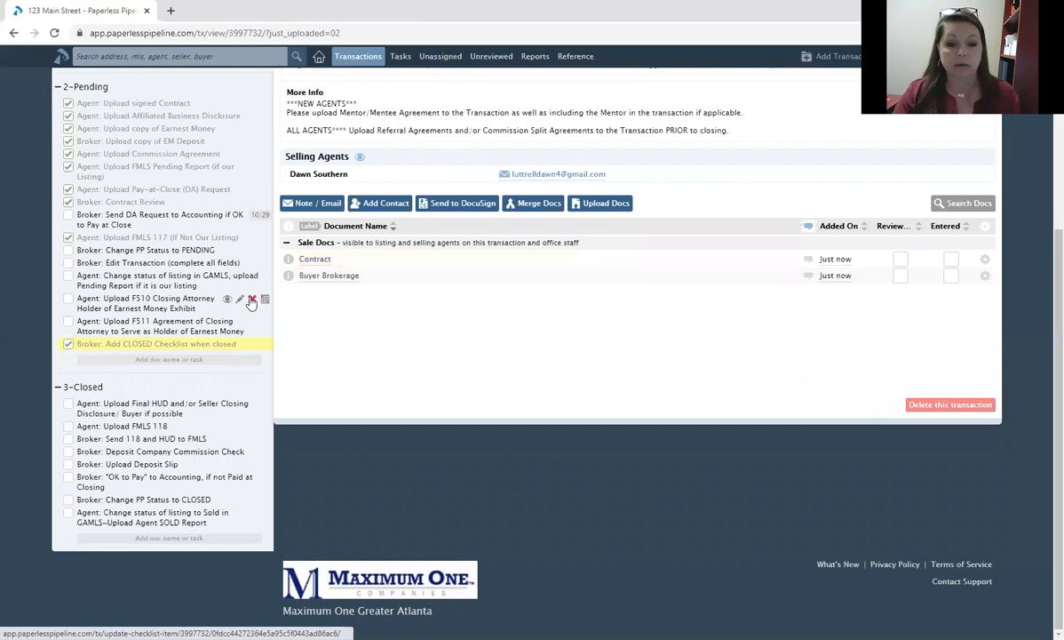
left_click(253, 300)
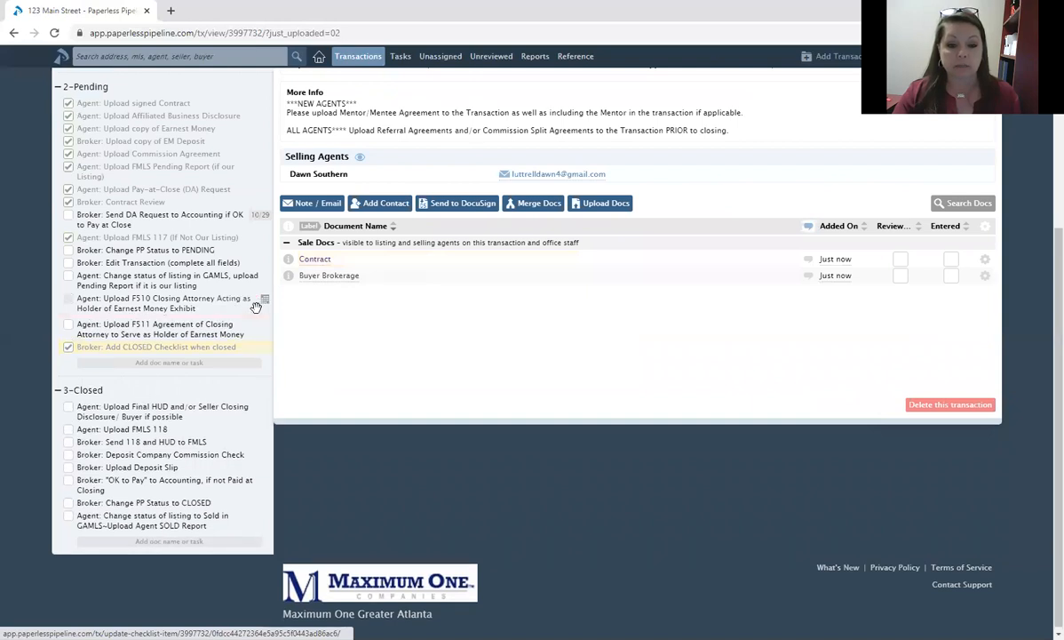
left_click(255, 302)
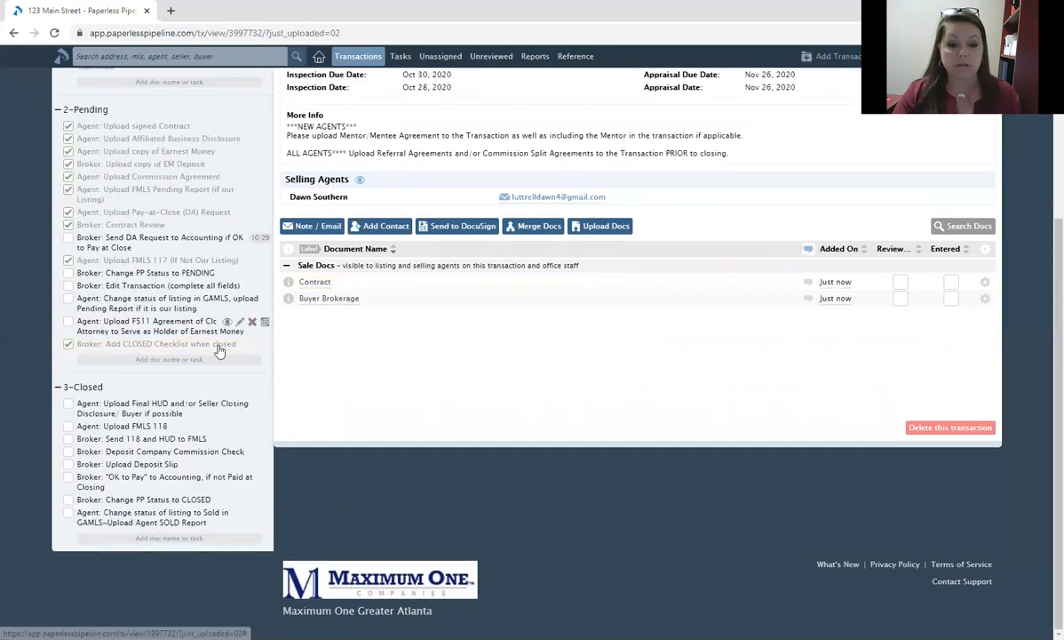
left_click(254, 322)
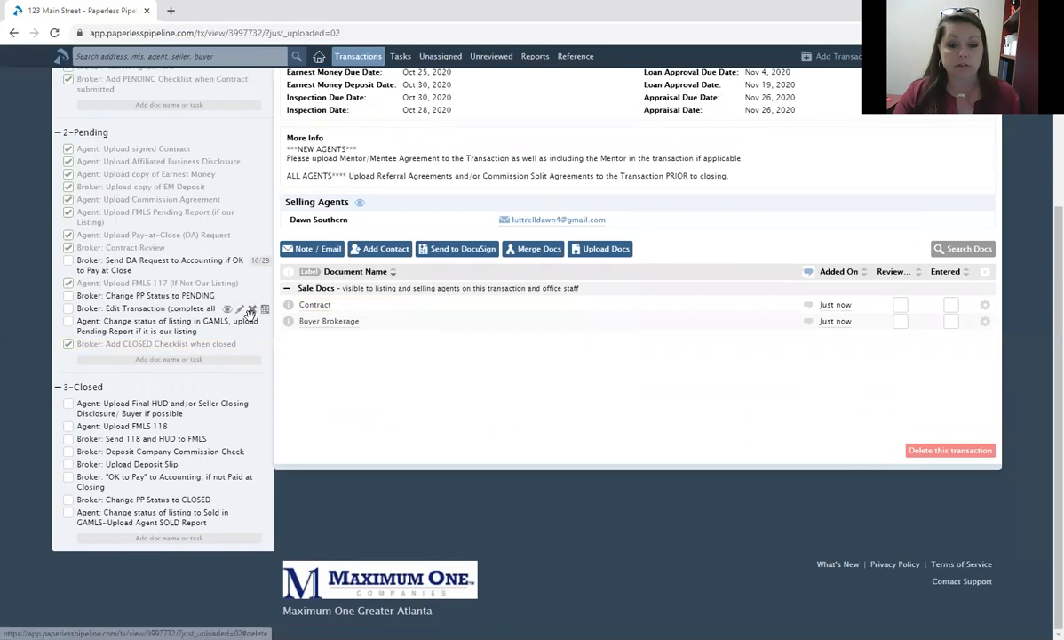
left_click(252, 322)
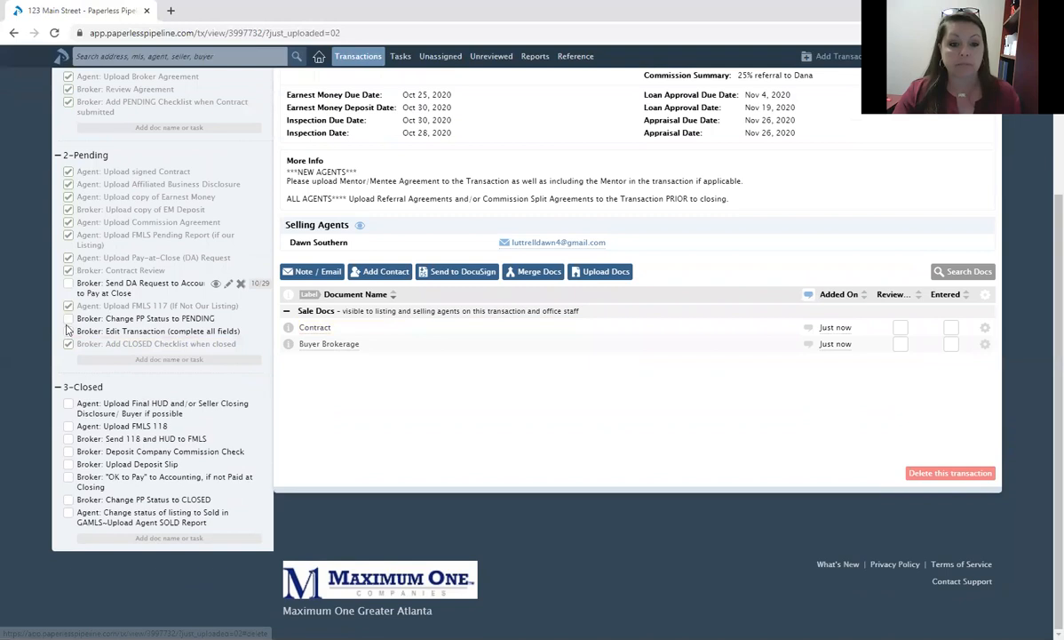
Mark the Change PP Status to PENDING task as done.
left_click(68, 319)
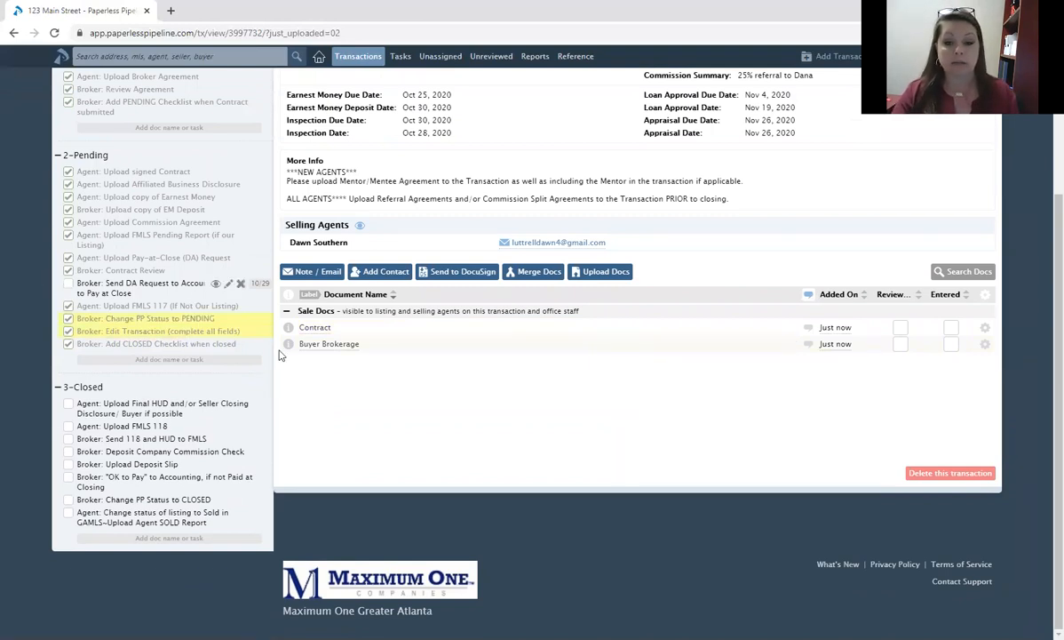
scroll(564, 380, "up", 2)
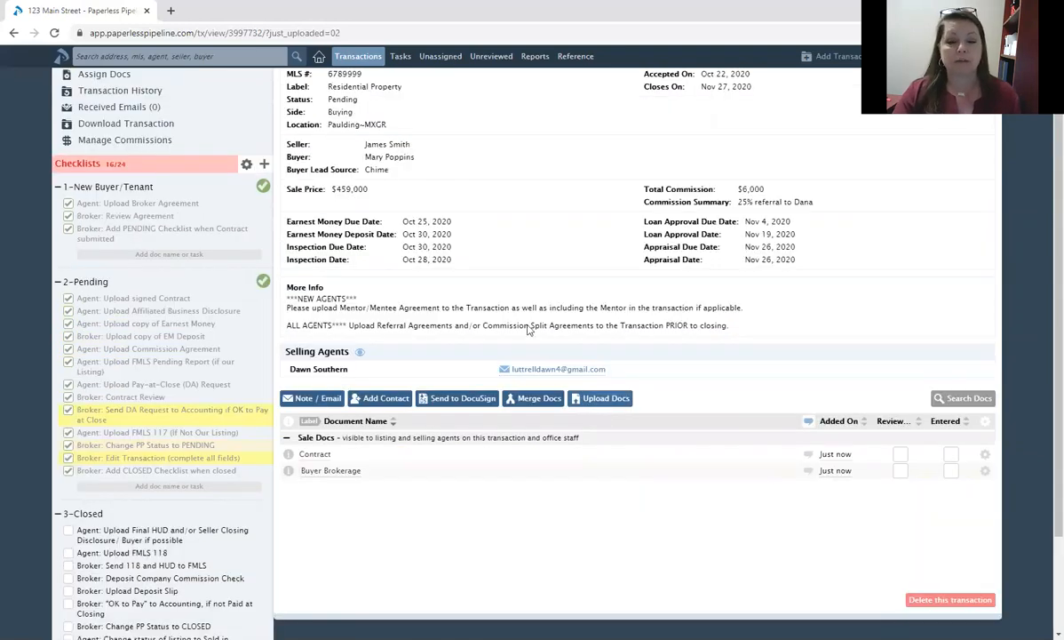
scroll(555, 325, "up", 1)
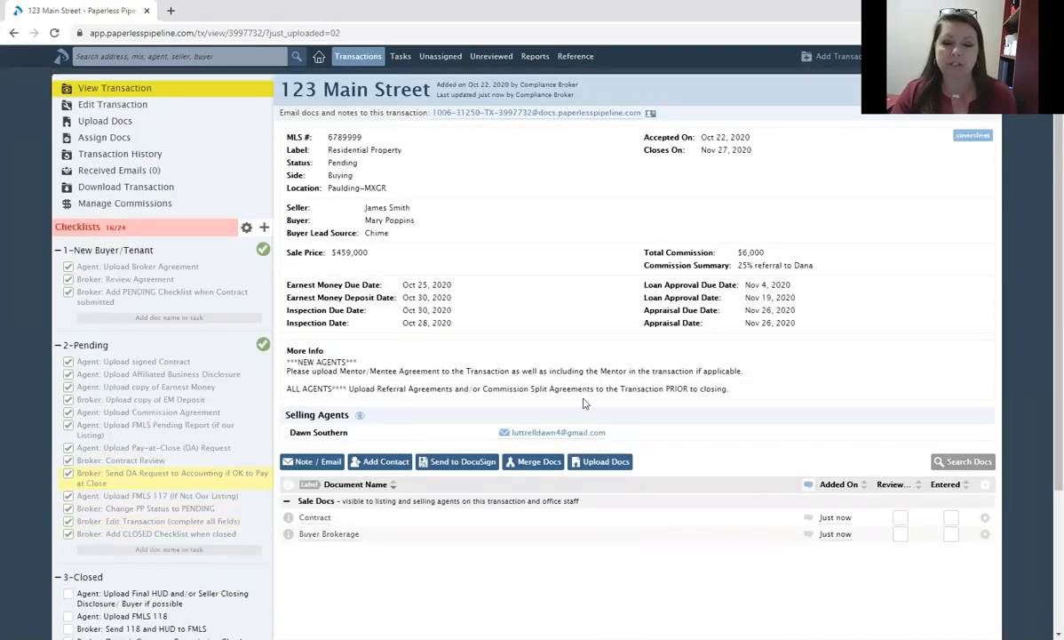
scroll(501, 470, "down", 1)
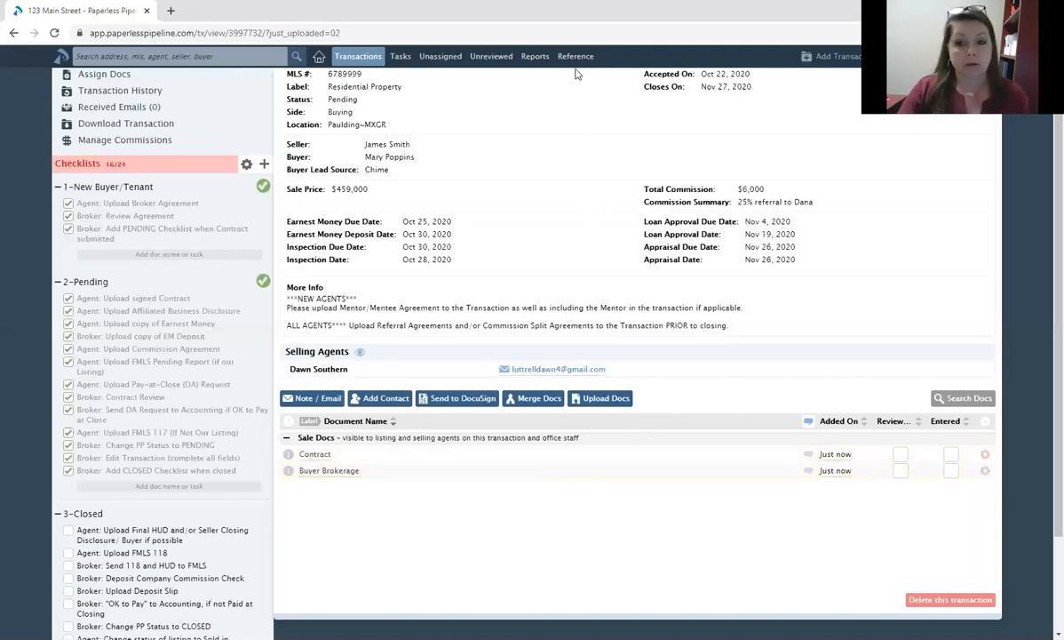
Start a new transaction email with the Contract and Buyer Brokerage documents attached.
left_click(323, 400)
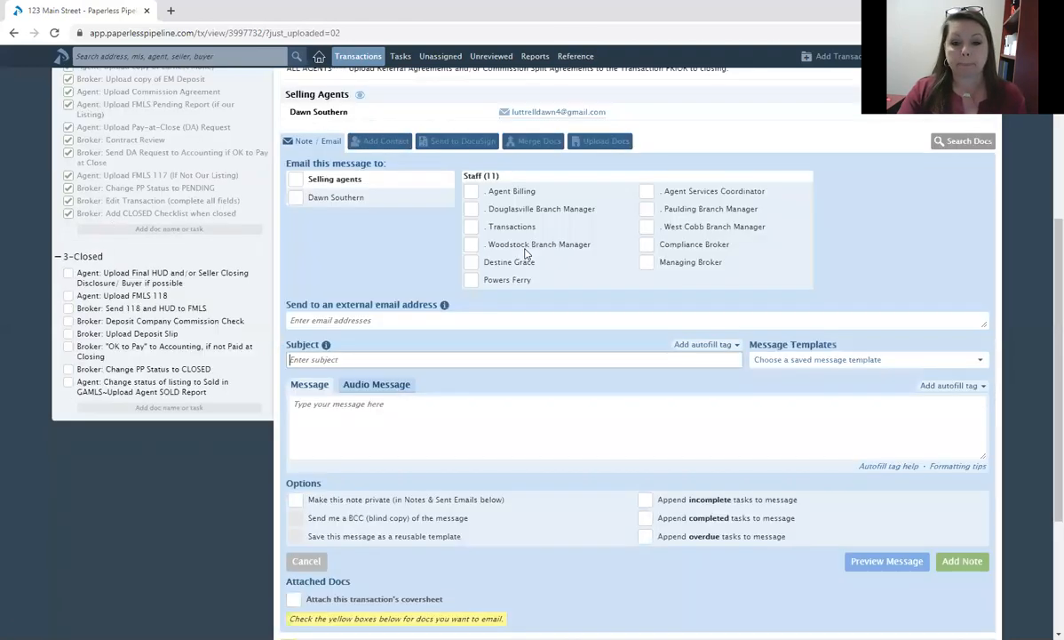
scroll(526, 255, "down", 3)
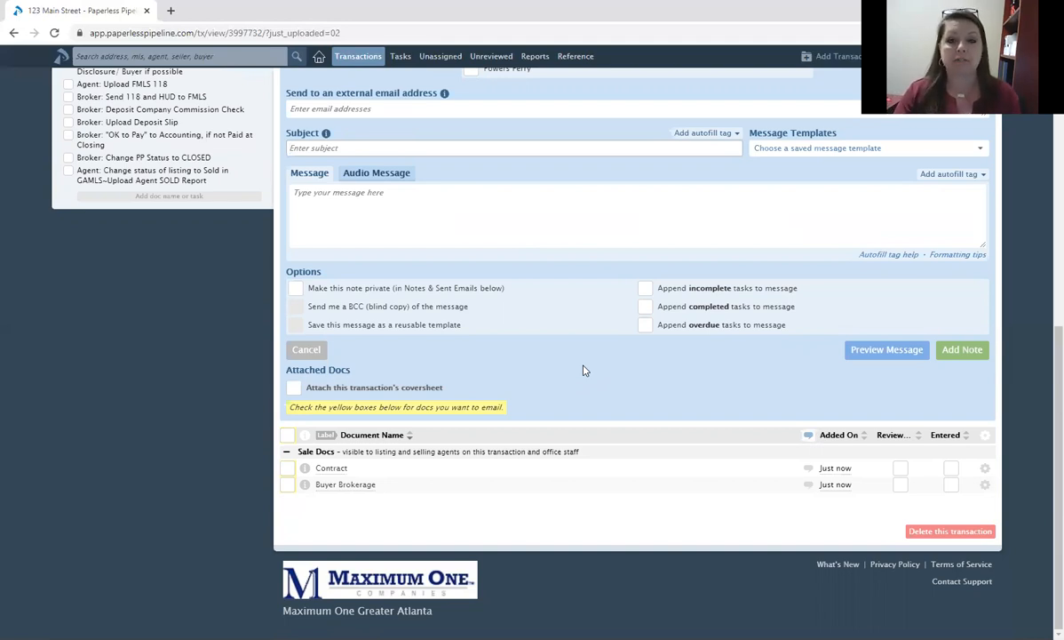
left_click(287, 468)
left_click(287, 484)
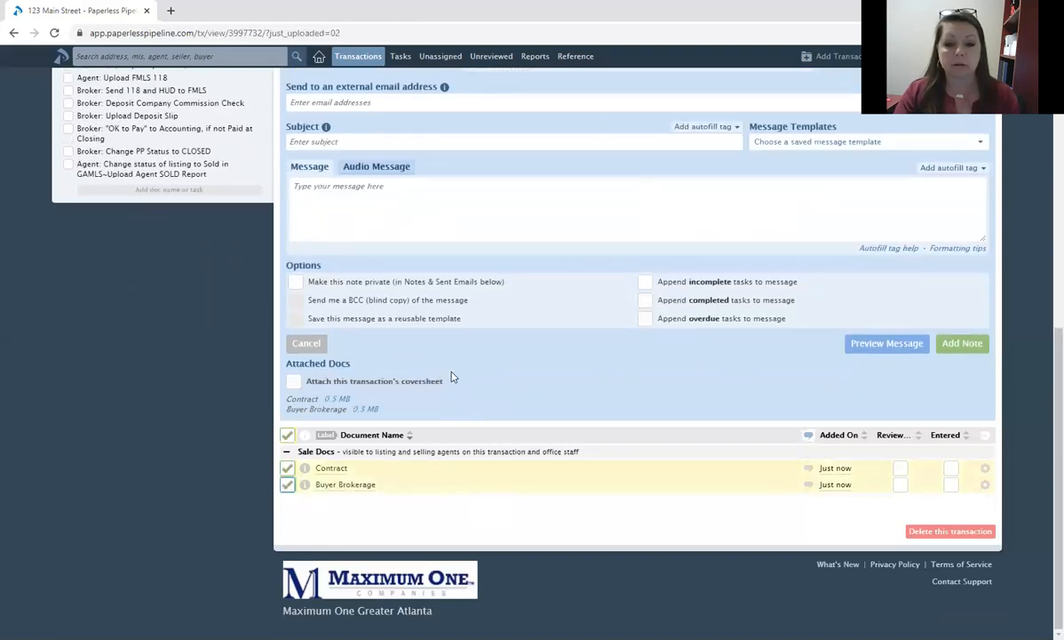
scroll(449, 380, "up", 3)
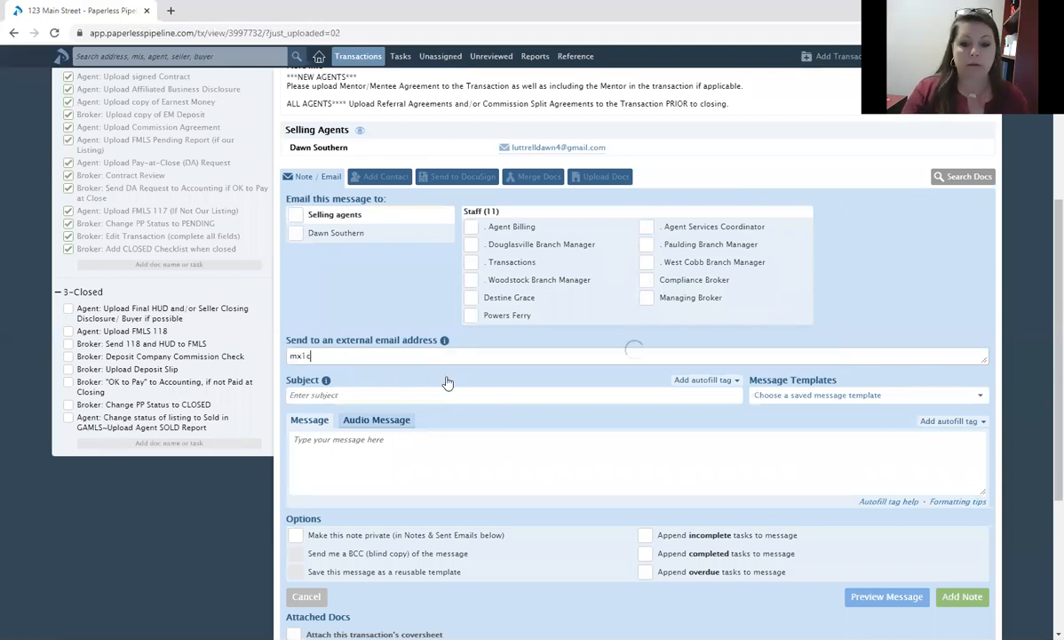
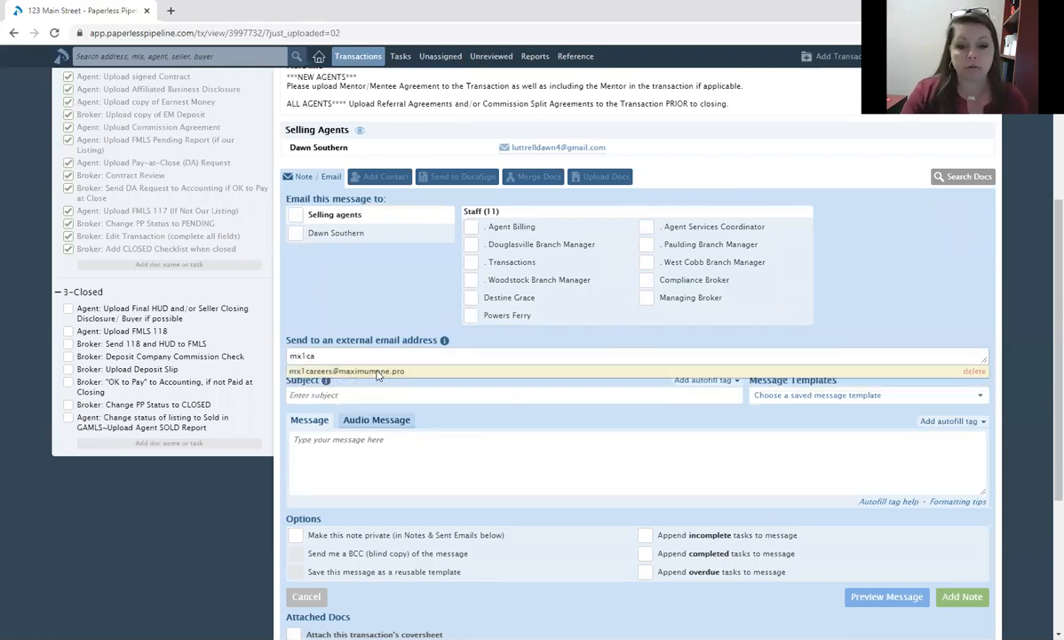
Address the email to the external recipient's e-mail address with subject 'Contract'.
left_click(377, 371)
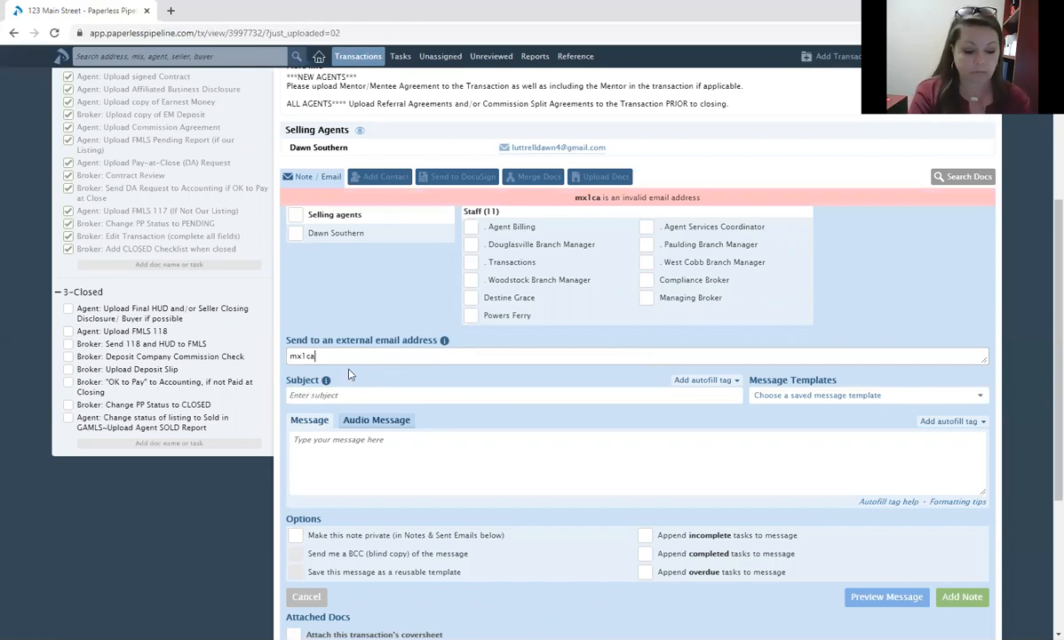
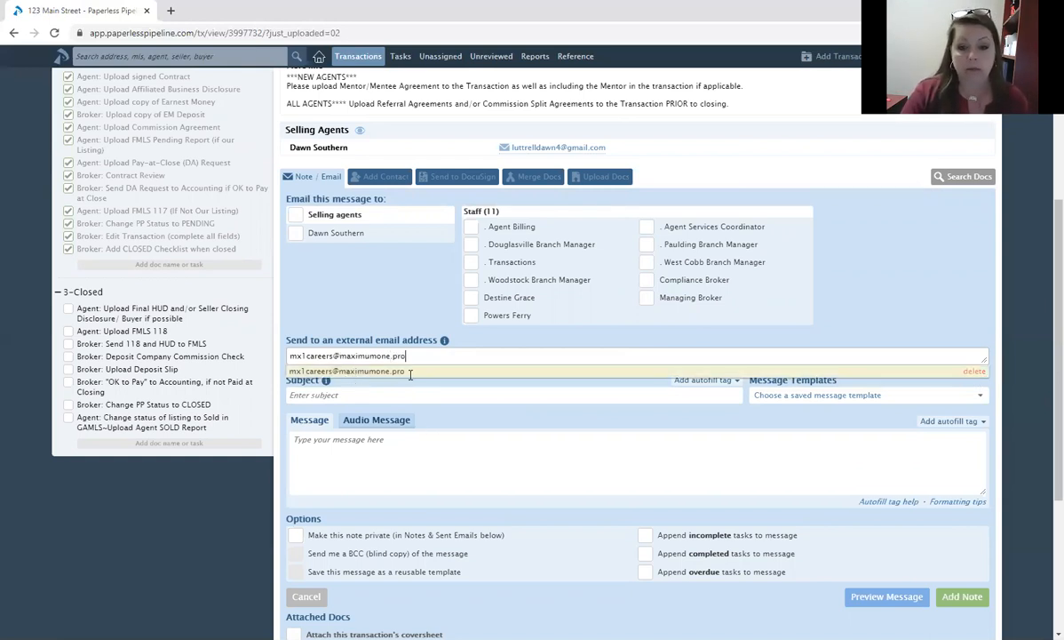
key("Return")
left_click(408, 383)
type("Contract")
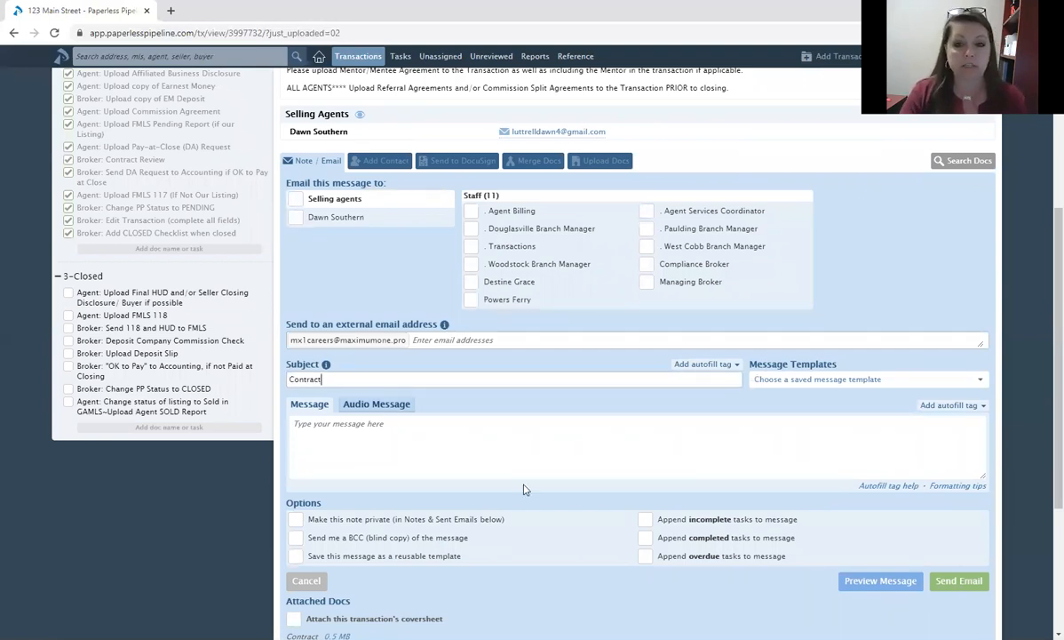
left_click(565, 428)
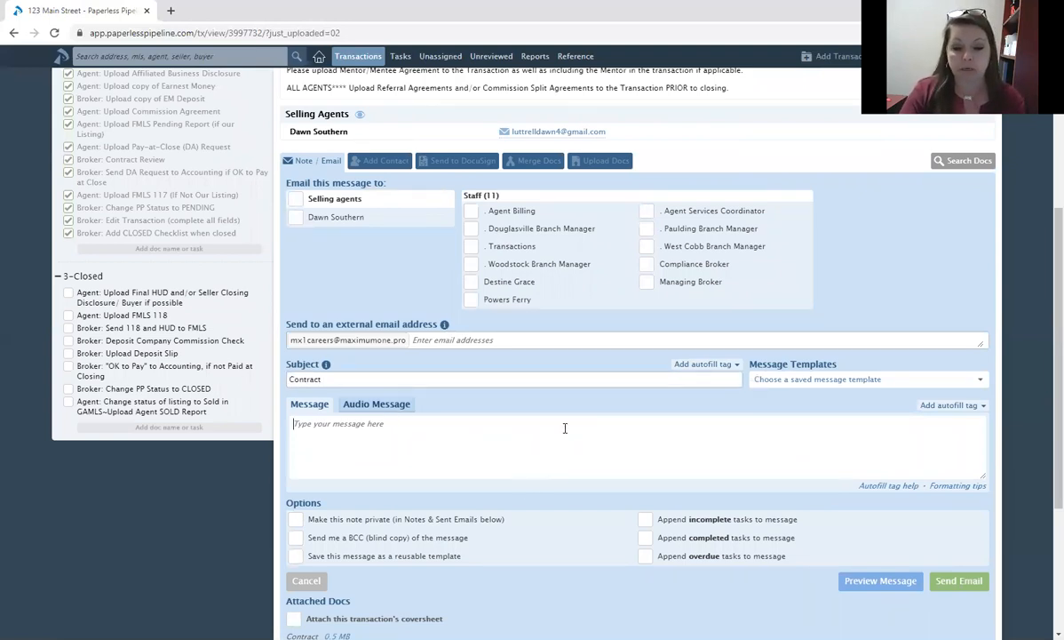
scroll(565, 428, "down", 1)
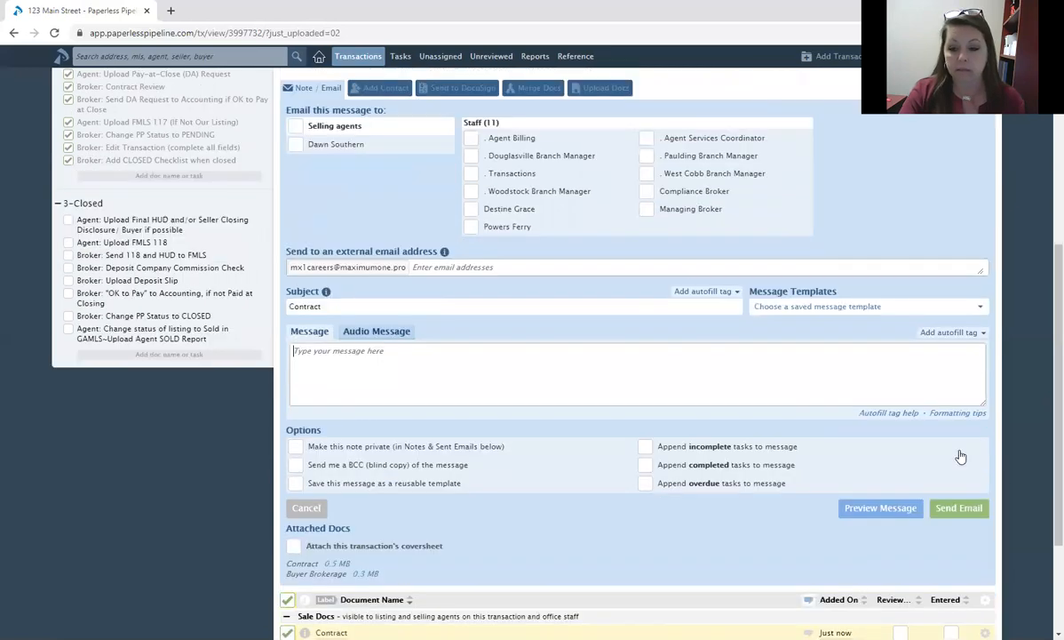
scroll(960, 456, "down", 1)
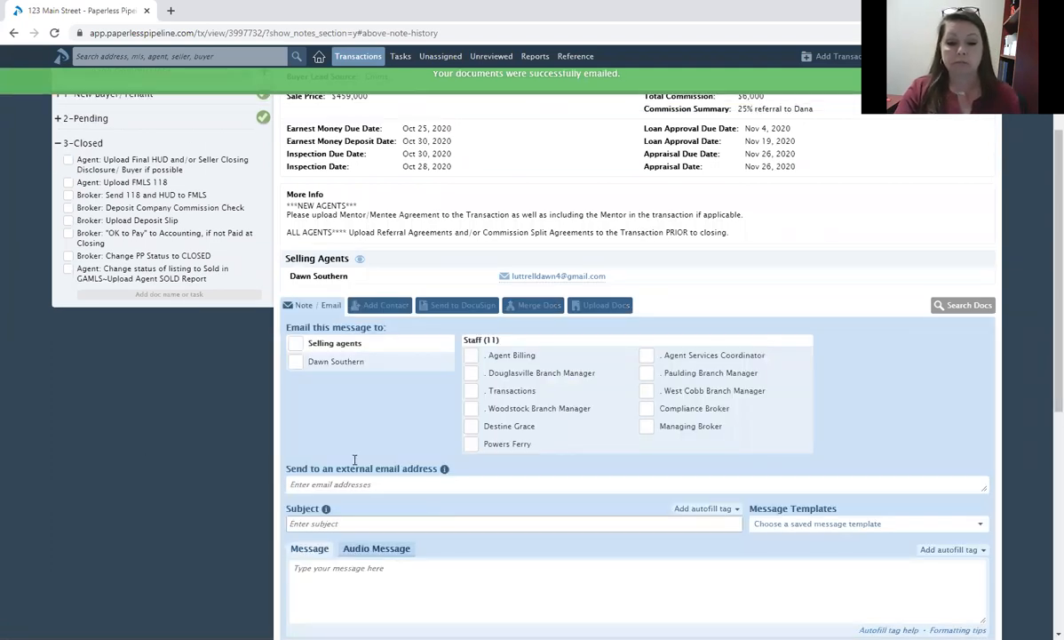
scroll(352, 444, "down", 1)
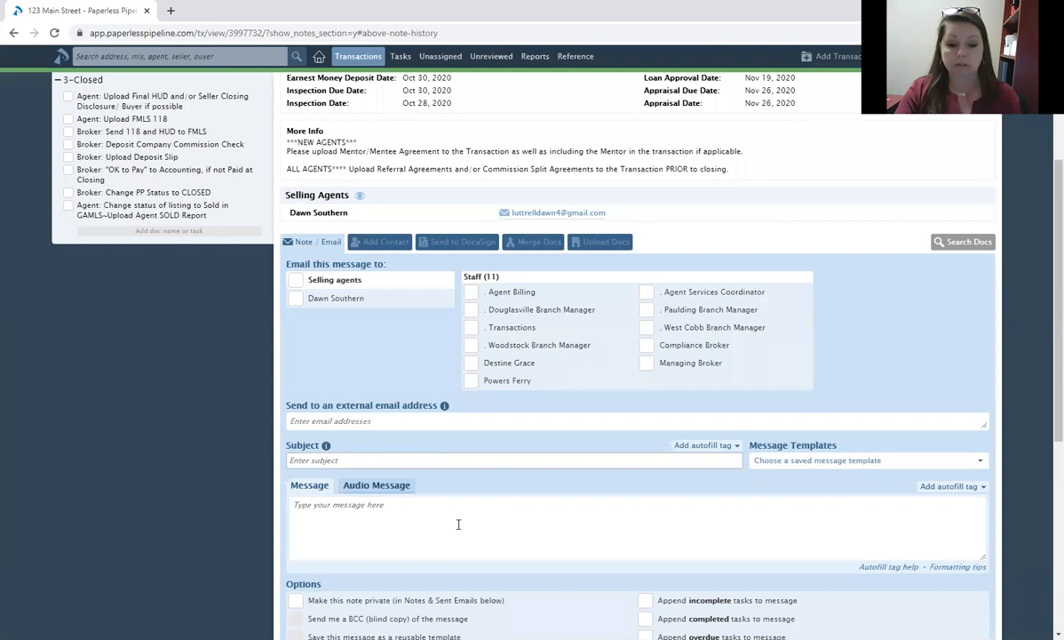
left_click(649, 346)
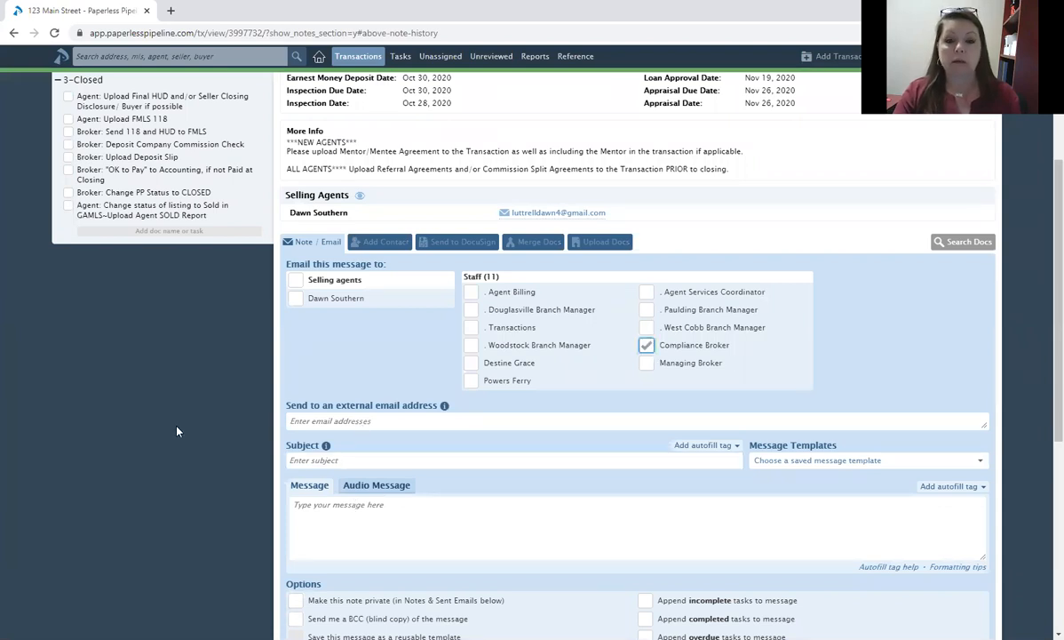
left_click(647, 345)
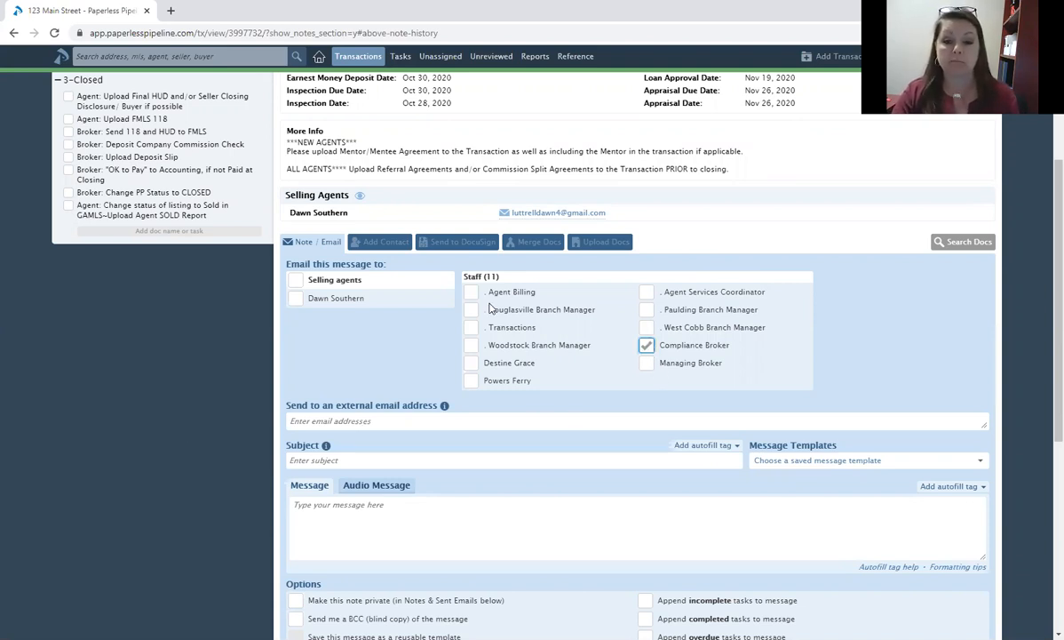
key("space")
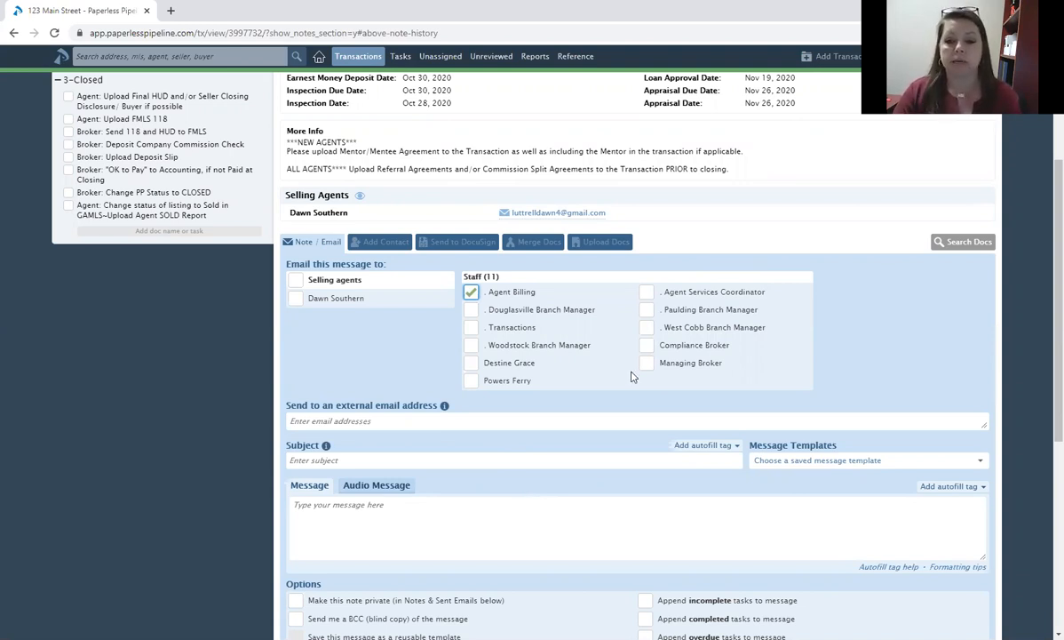
left_click(471, 296)
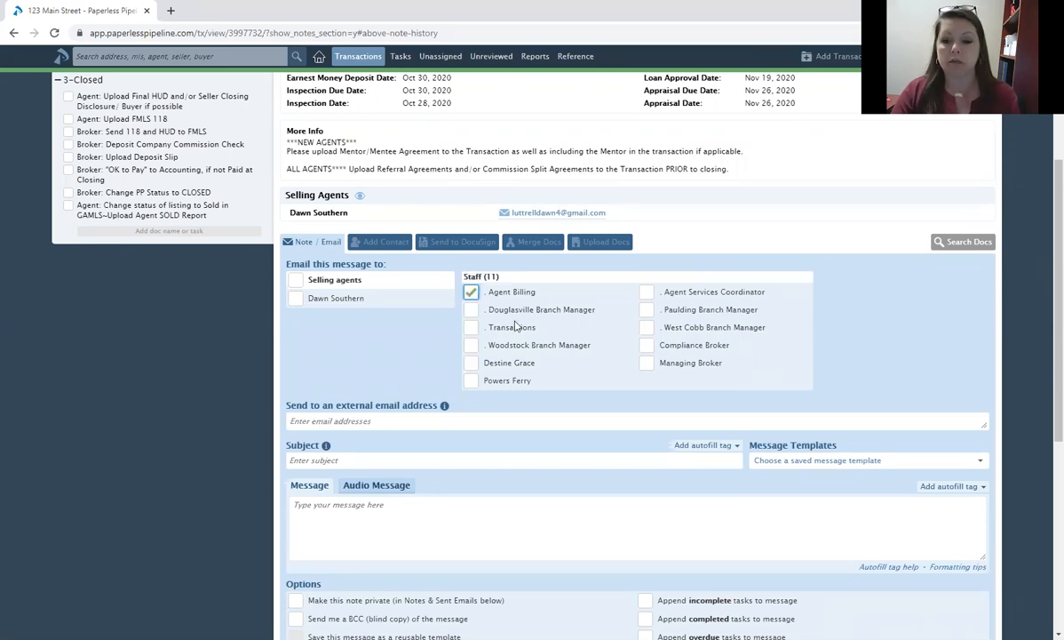
left_click(647, 347)
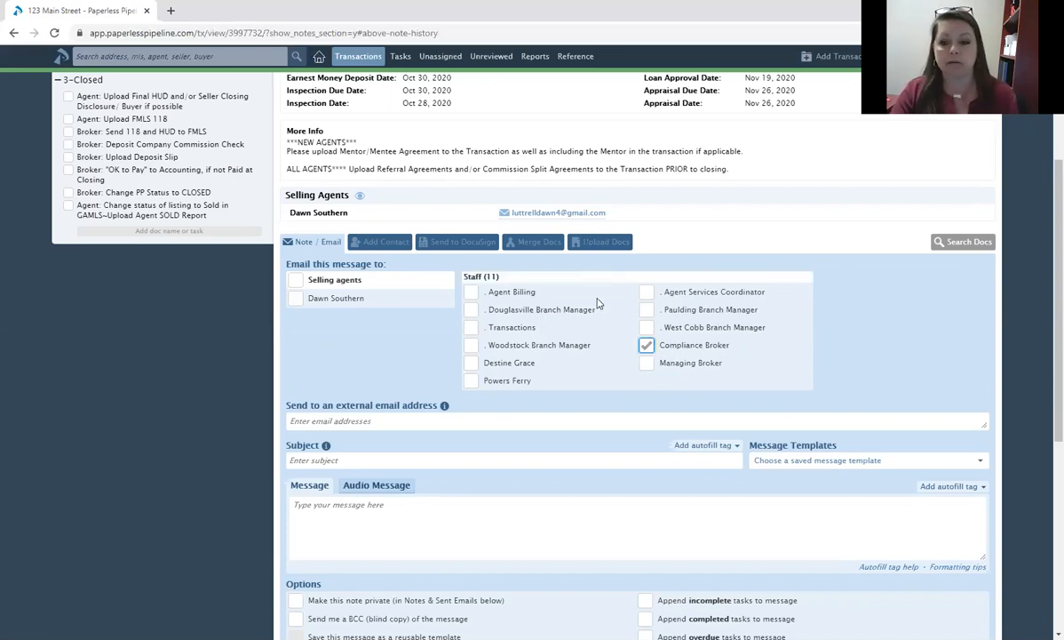
left_click(645, 346)
mouse_move(430, 402)
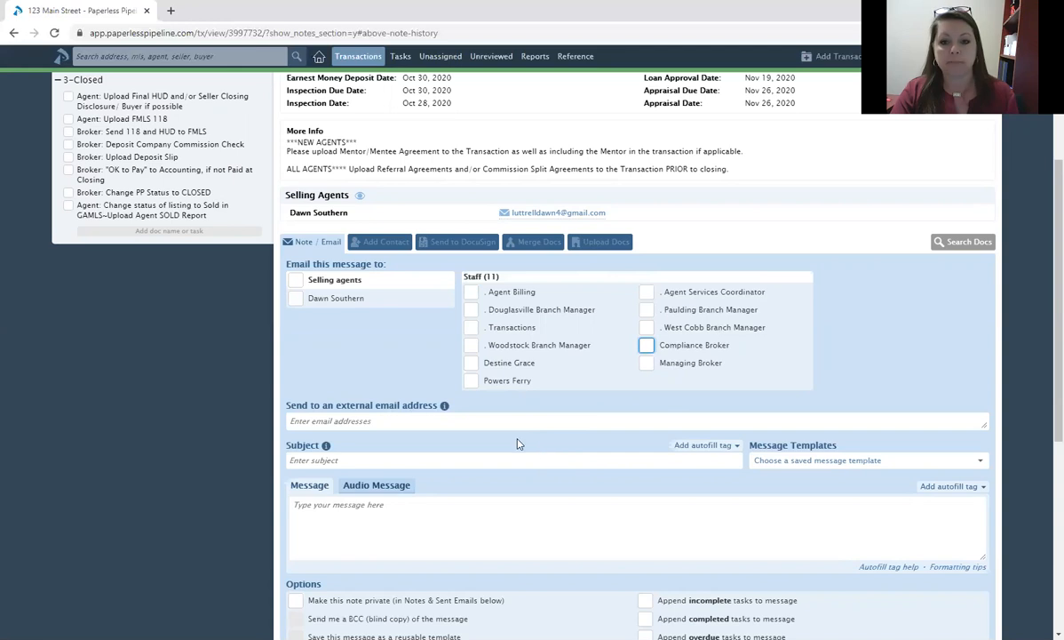
scroll(519, 443, "up", 5)
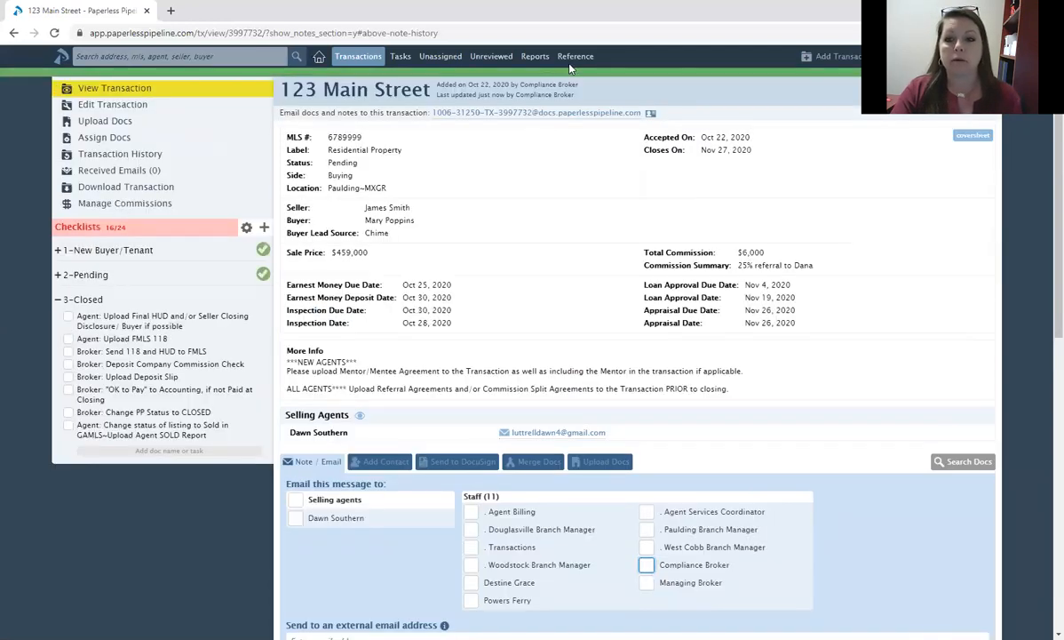
Open Reference Docs & Links and browse its document categories down and back to the top.
left_click(573, 59)
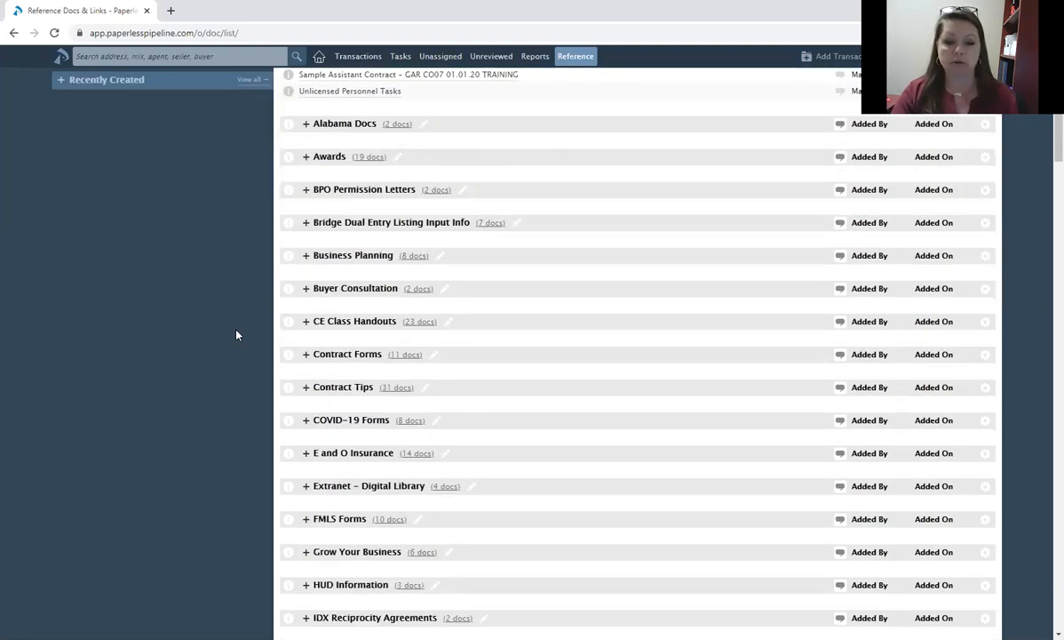
scroll(237, 335, "down", 2)
scroll(236, 335, "down", 3)
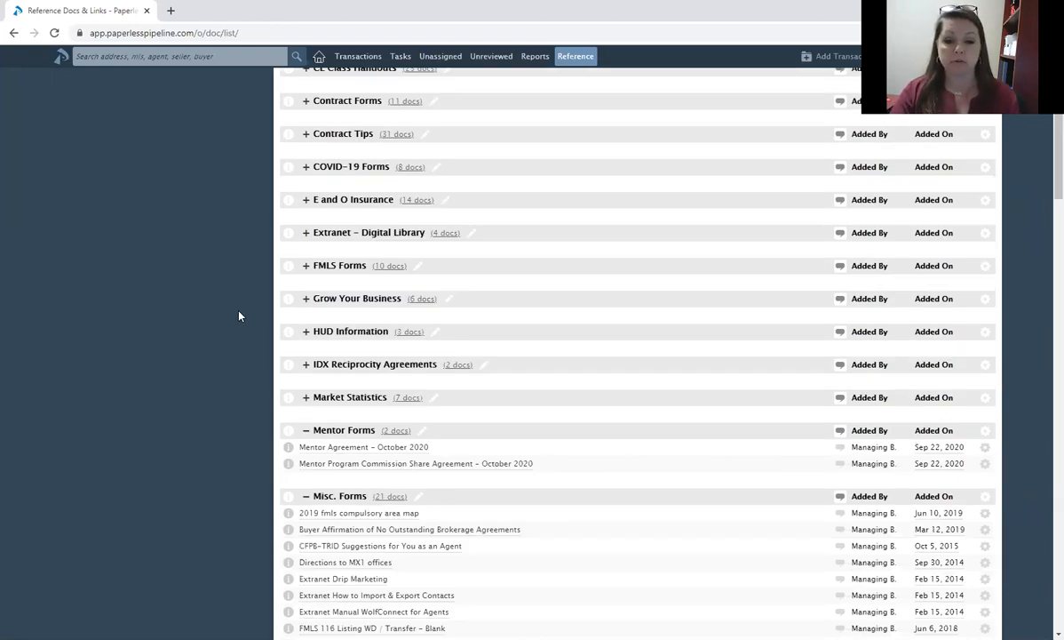
scroll(239, 316, "down", 2)
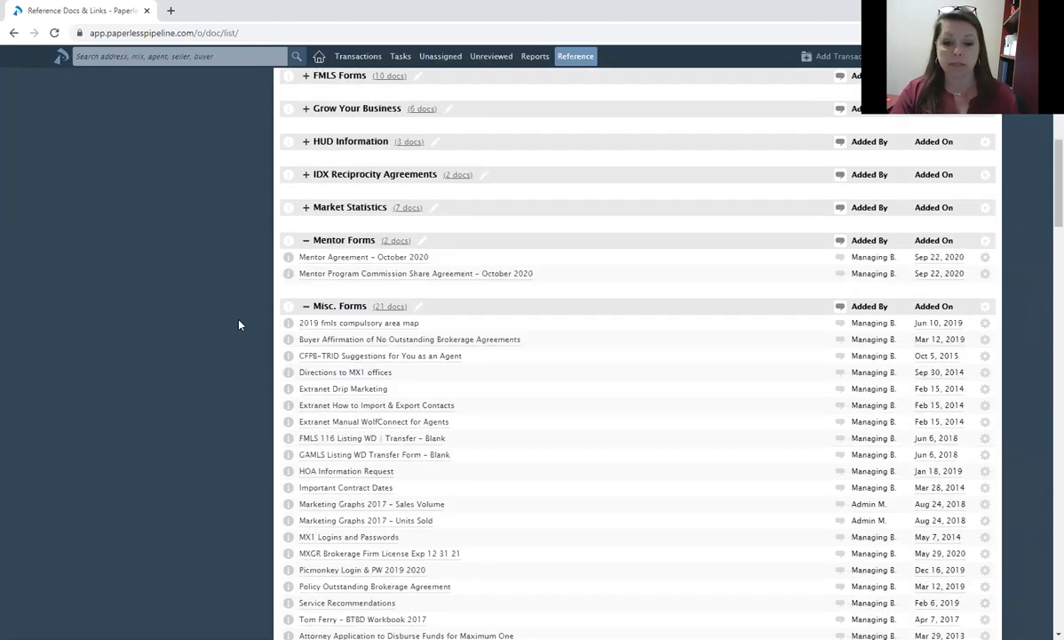
scroll(238, 323, "down", 3)
scroll(238, 325, "down", 3)
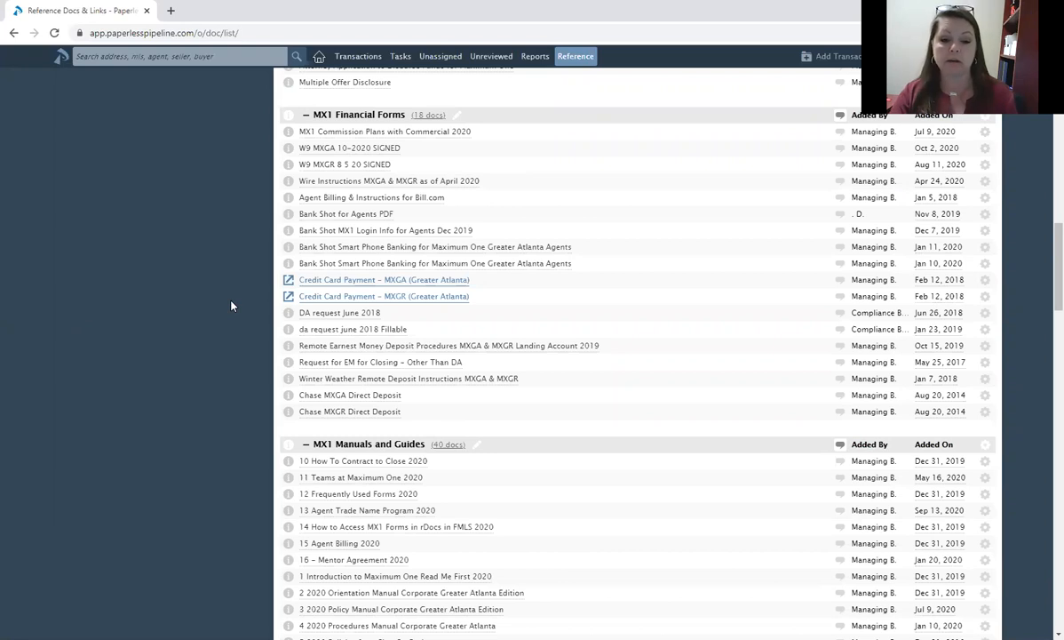
scroll(191, 325, "down", 1)
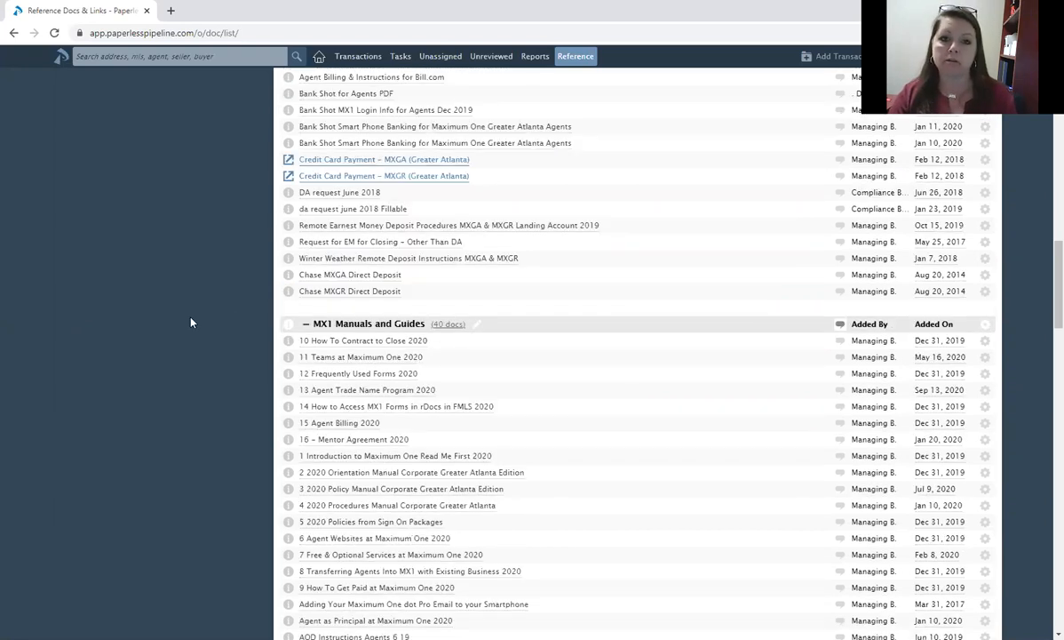
scroll(194, 326, "down", 1)
scroll(194, 326, "down", 1)
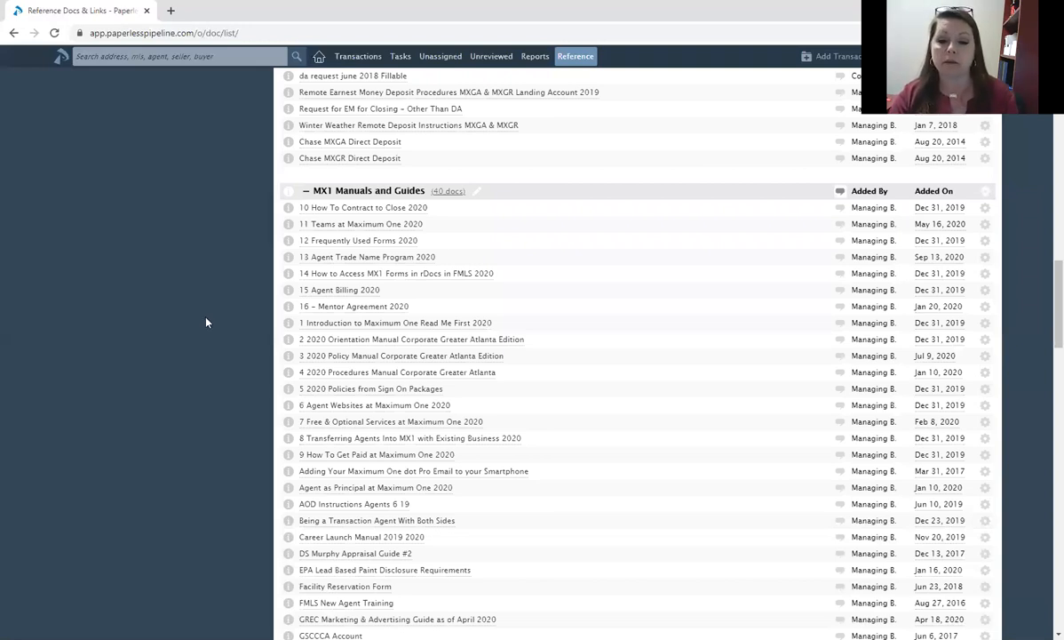
scroll(208, 323, "down", 2)
scroll(204, 321, "down", 4)
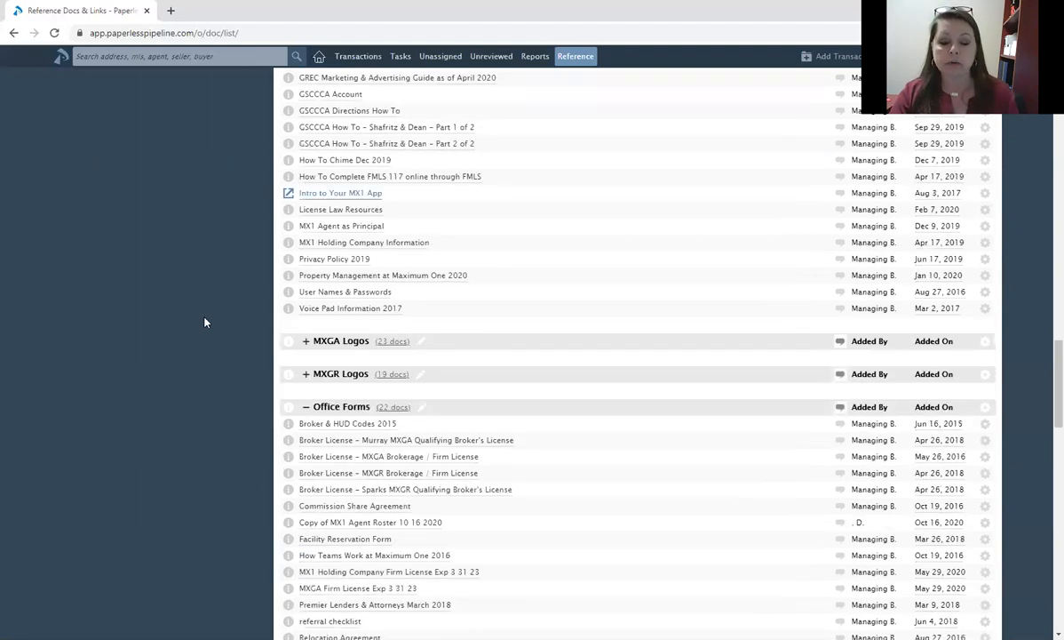
scroll(204, 321, "down", 1)
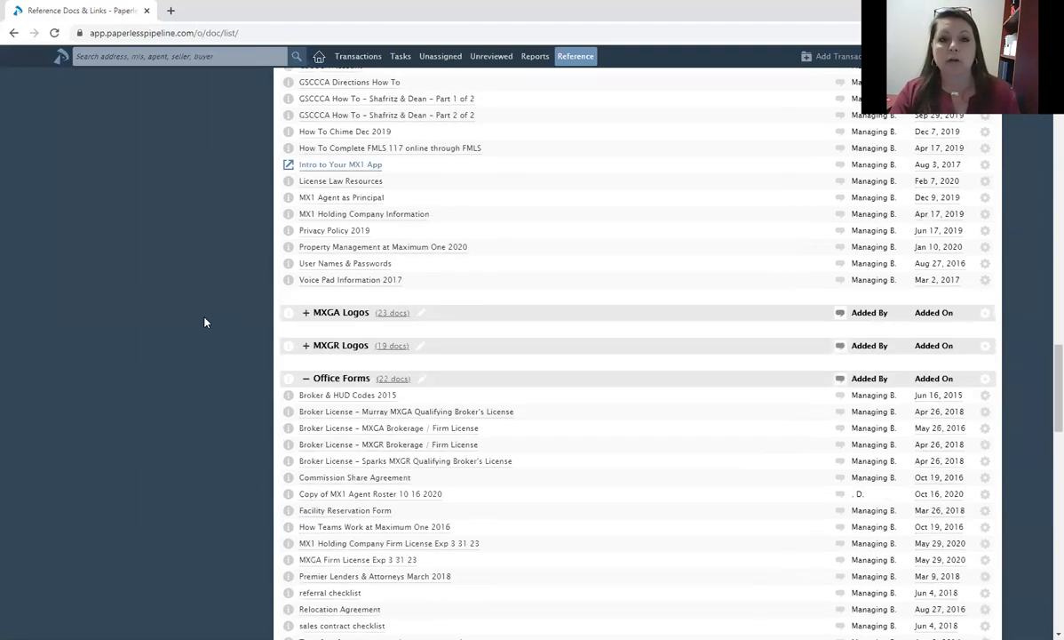
scroll(205, 322, "up", 4)
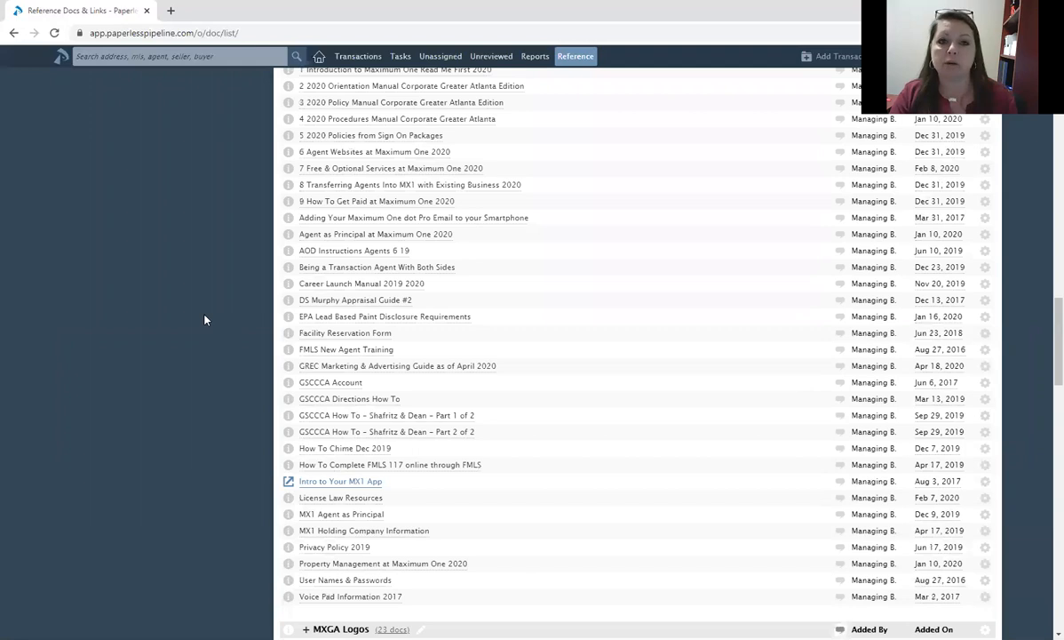
scroll(204, 318, "up", 6)
scroll(204, 318, "up", 10)
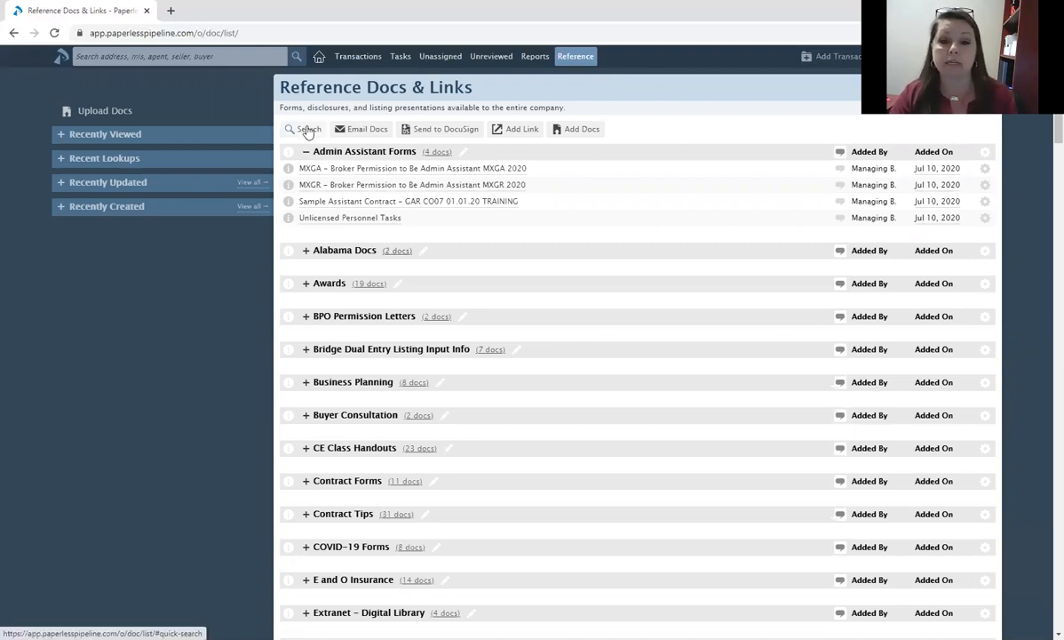
Search the reference documents for 'DA', then for 'Mentor'.
left_click(307, 132)
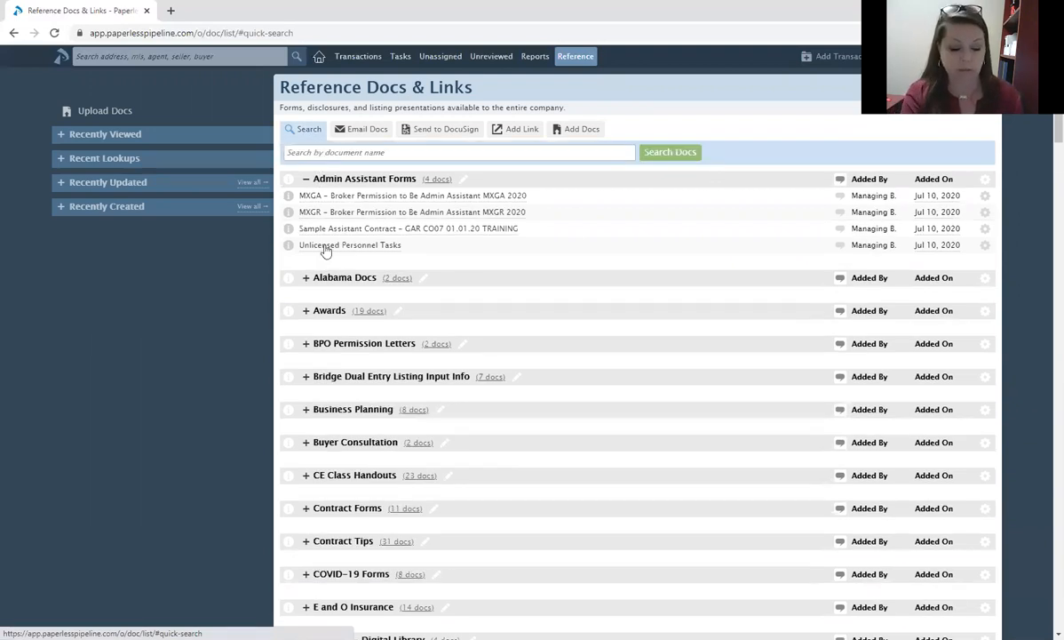
type("DA")
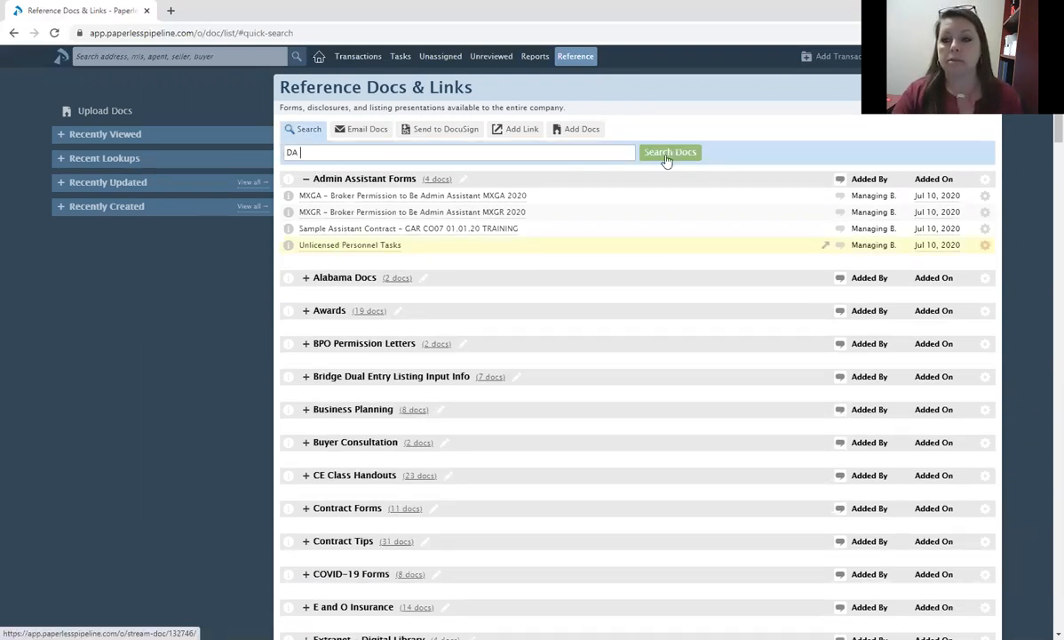
key("Return")
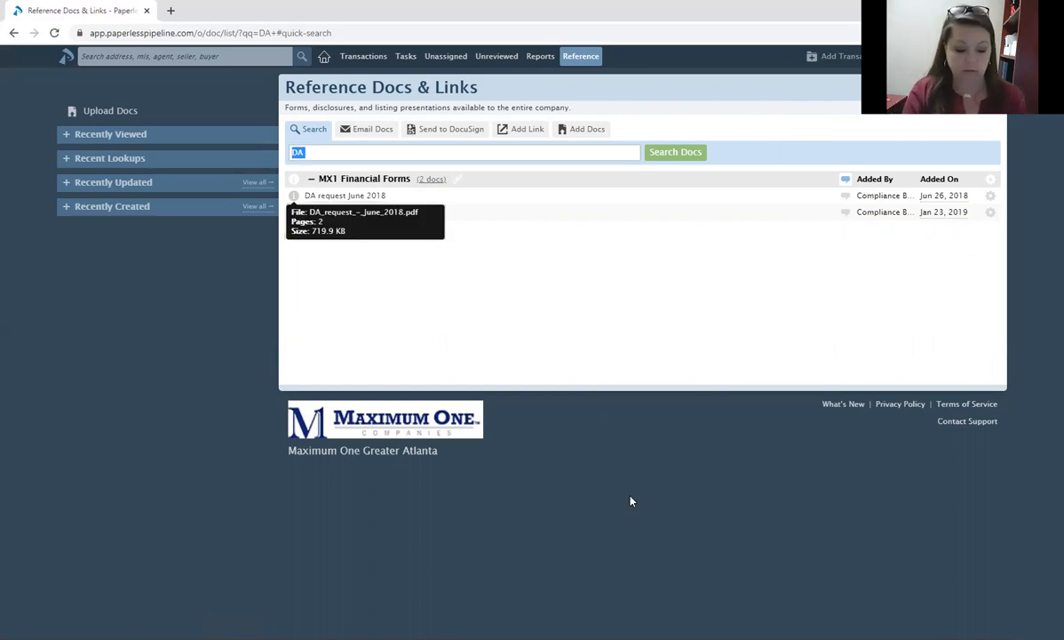
type("Mentor")
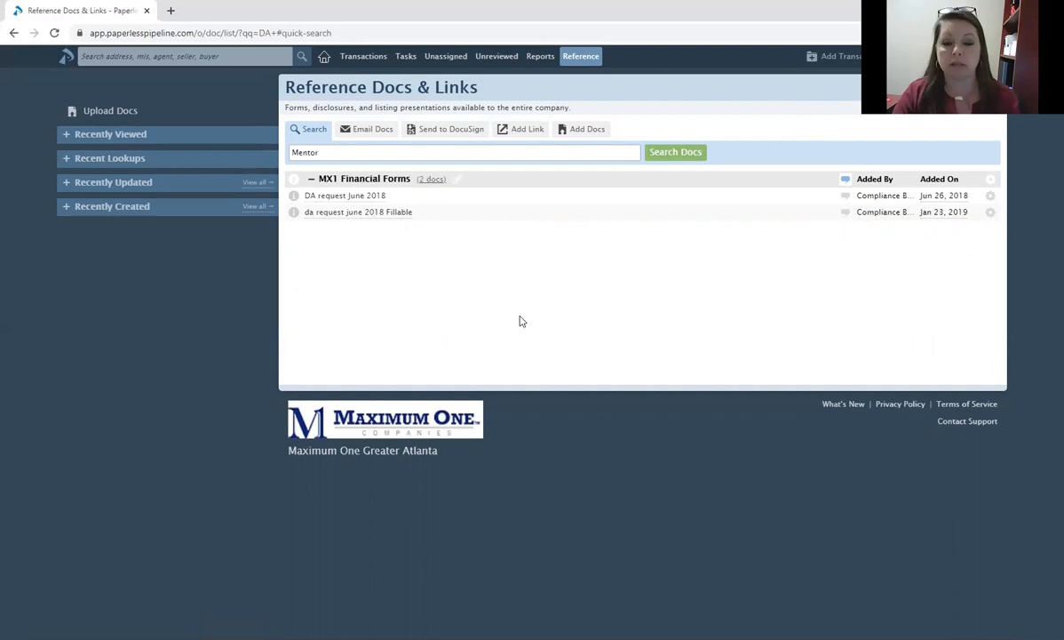
key("Return")
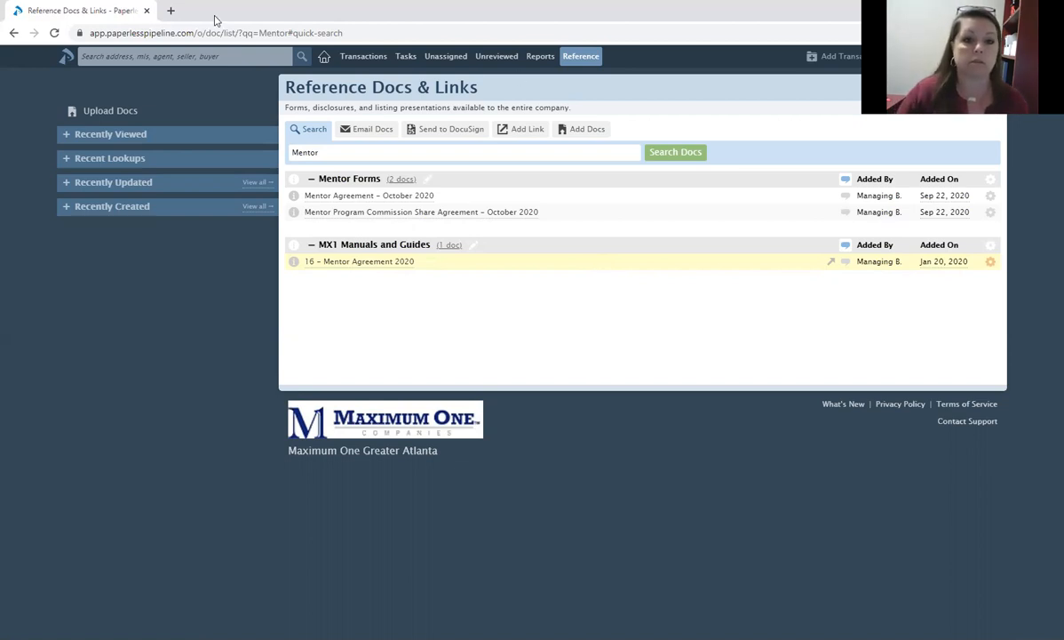
Search '123 main' to reopen the 123 Main Street transaction page.
left_click(226, 59)
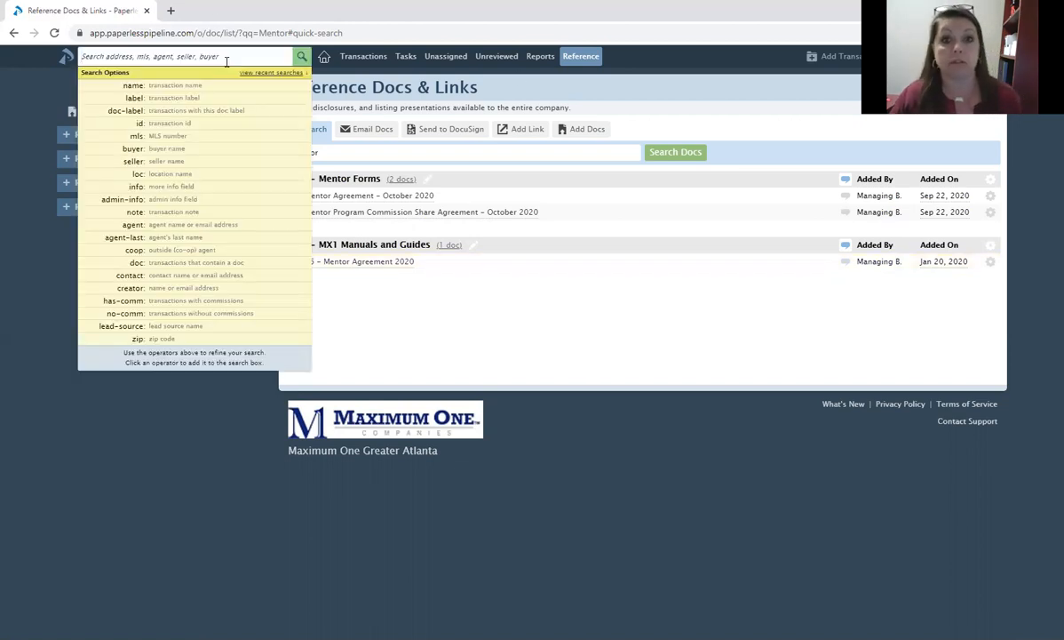
type("123 main")
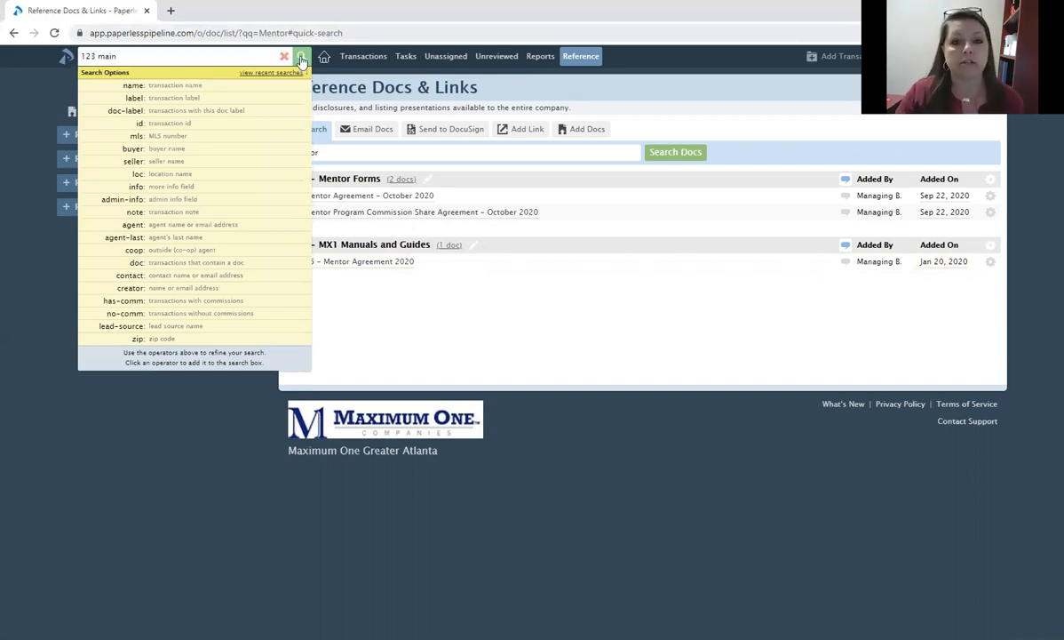
key("Return")
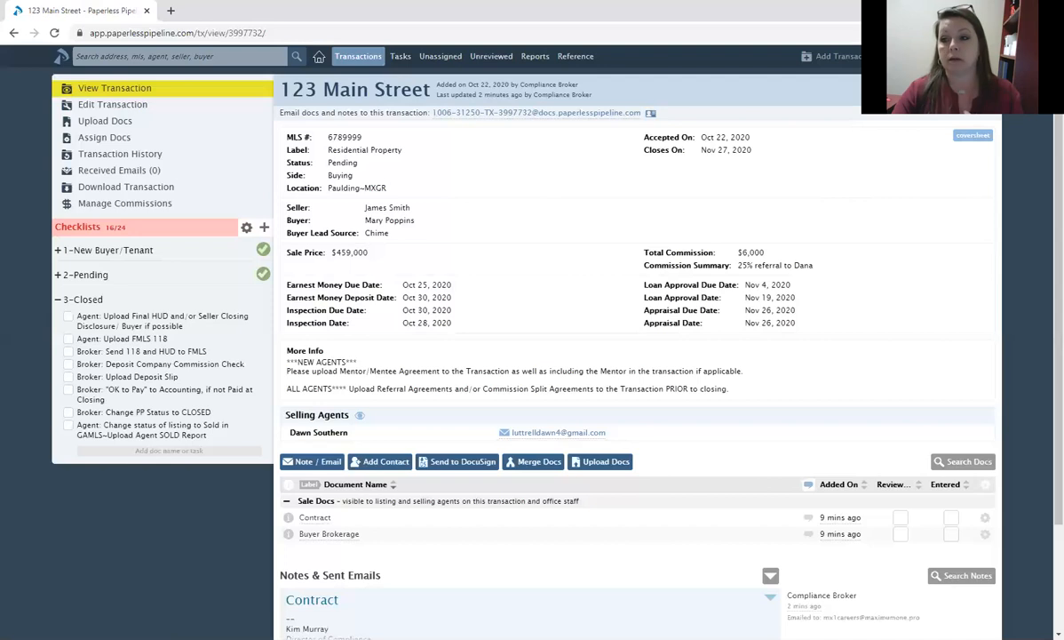
mouse_move(904, 57)
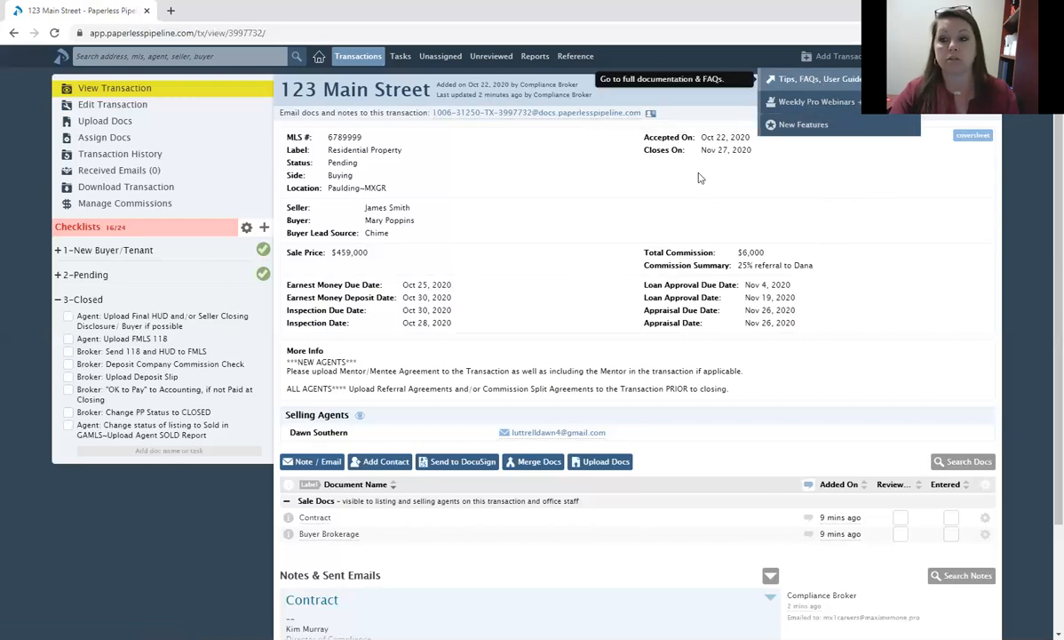
Read through the Tips, FAQs, User Guide help page, then return to the 123 Main Street tab.
left_click(818, 79)
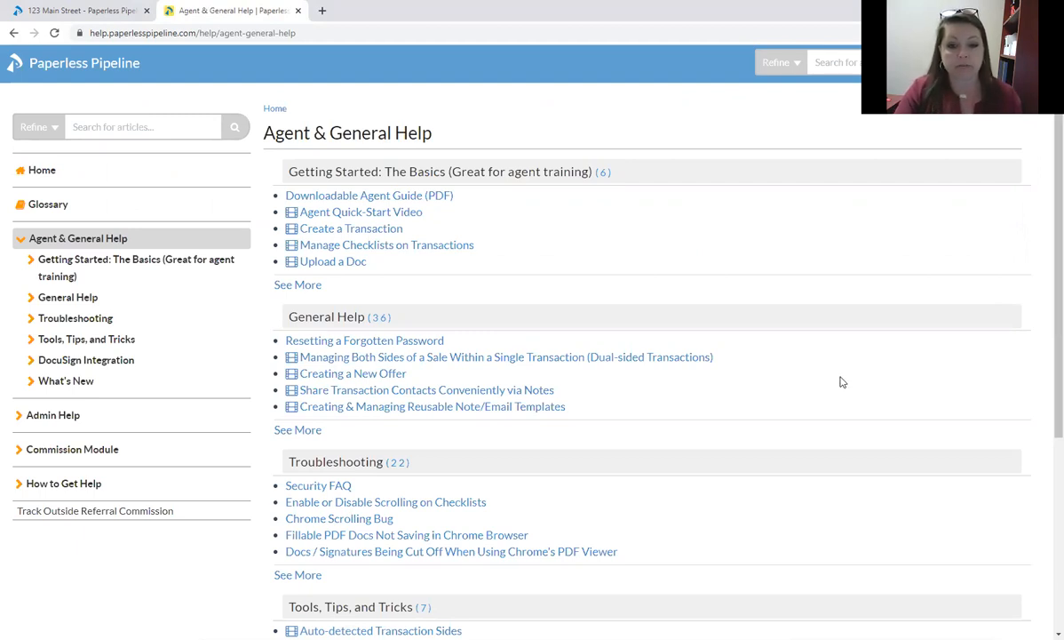
scroll(842, 381, "down", 3)
scroll(842, 381, "down", 1)
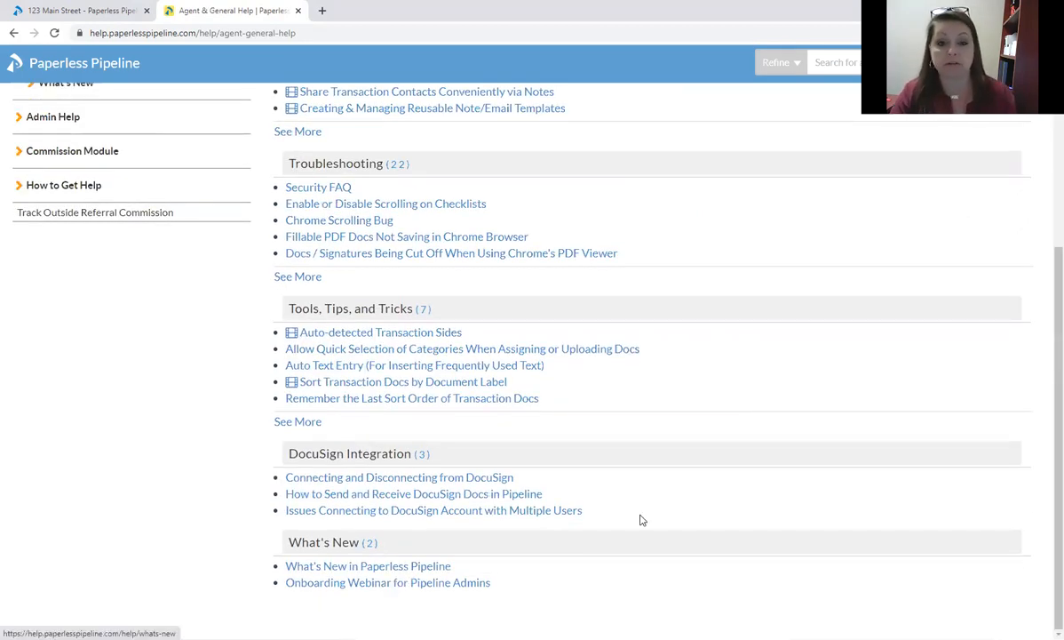
scroll(636, 513, "up", 3)
scroll(628, 502, "up", 1)
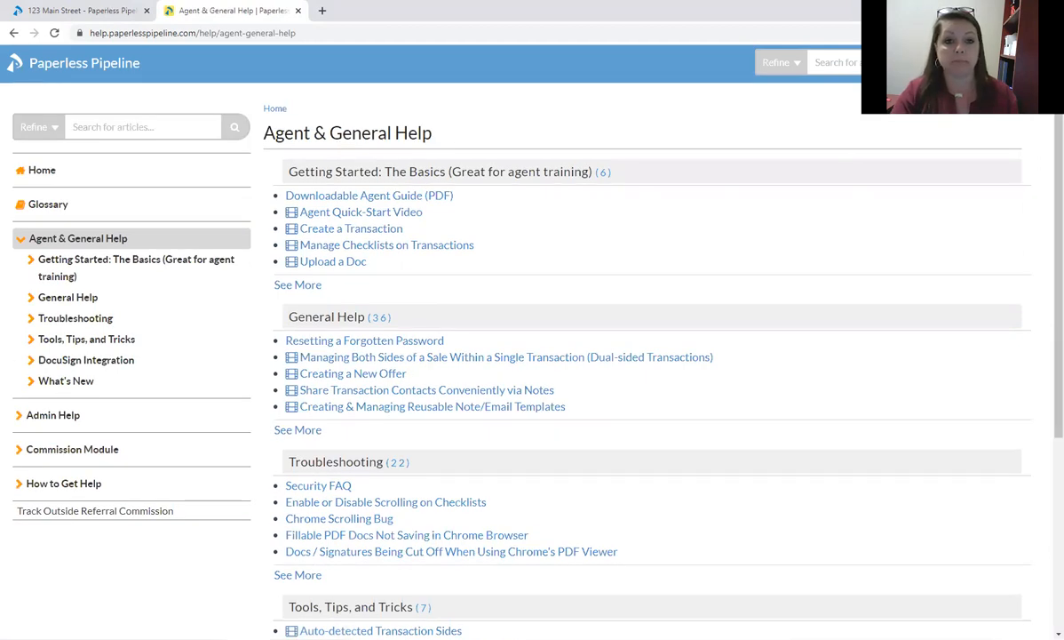
left_click(81, 11)
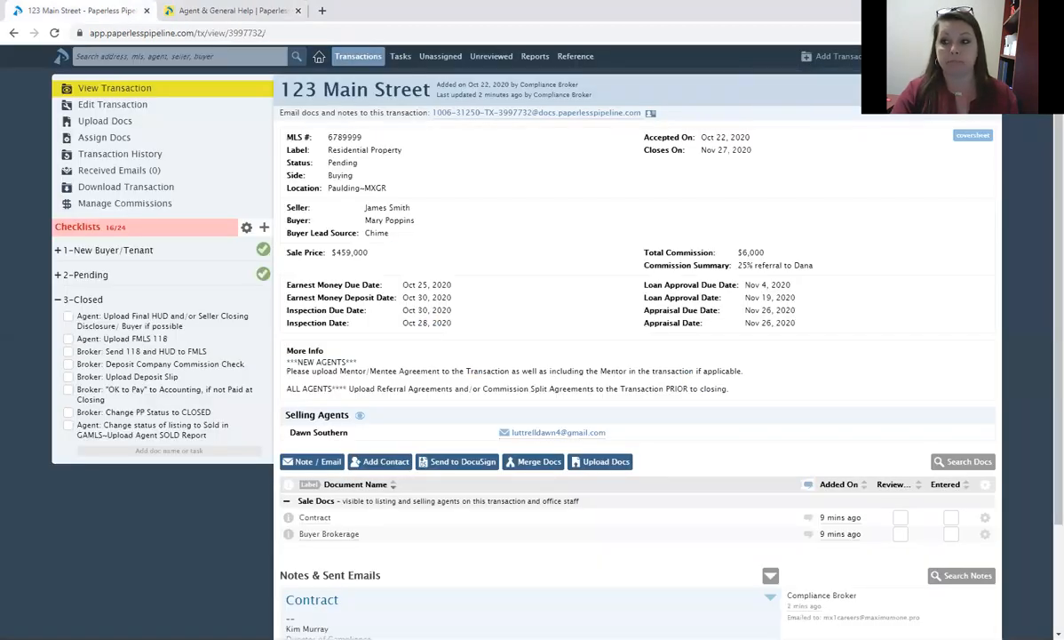